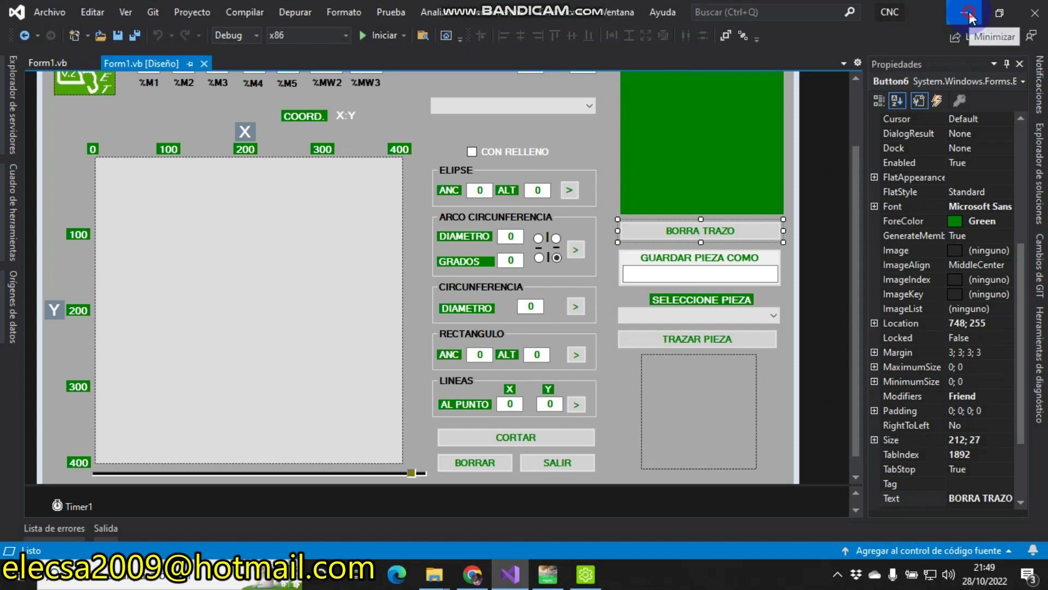
- Inspect the PIEZAS folder inside the CNC project's bin\Debug directory, return to Debug and minimize the folder window
left_click(411, 94)
double_click(412, 92)
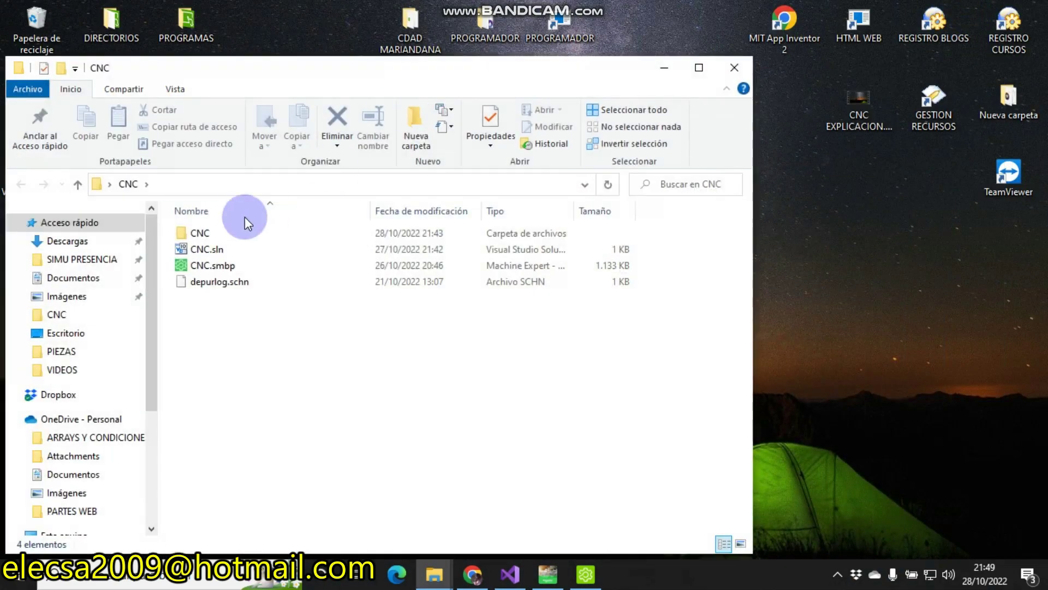
double_click(208, 237)
left_click(209, 238)
double_click(208, 237)
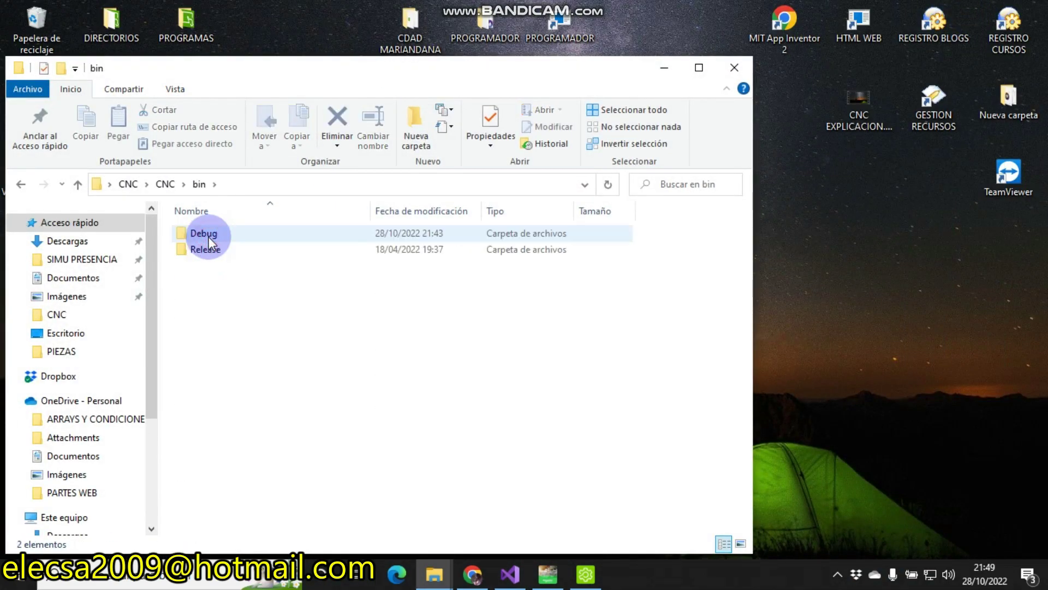
double_click(208, 236)
left_click(209, 237)
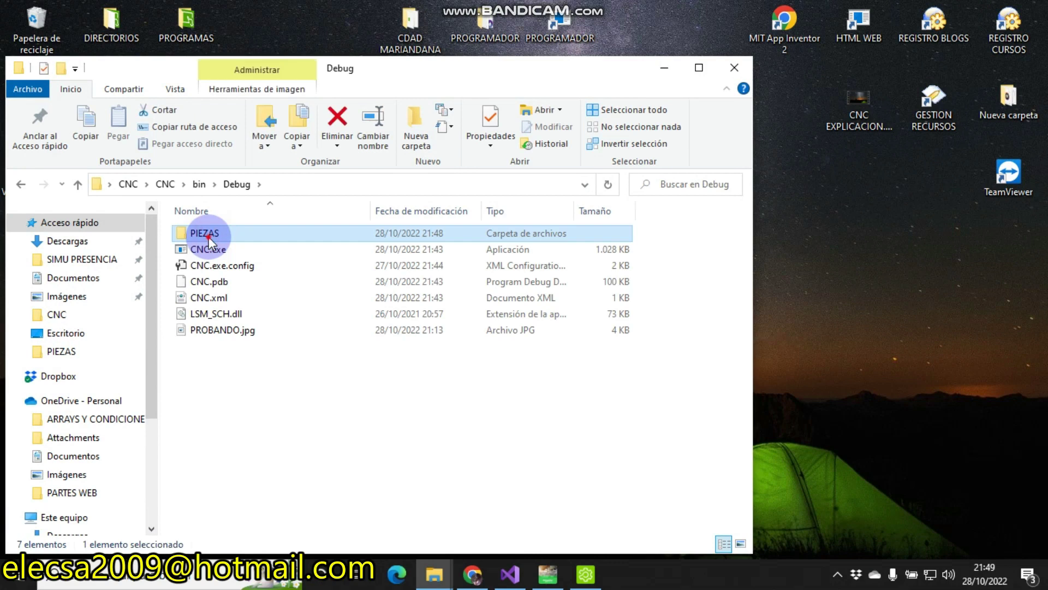
double_click(209, 237)
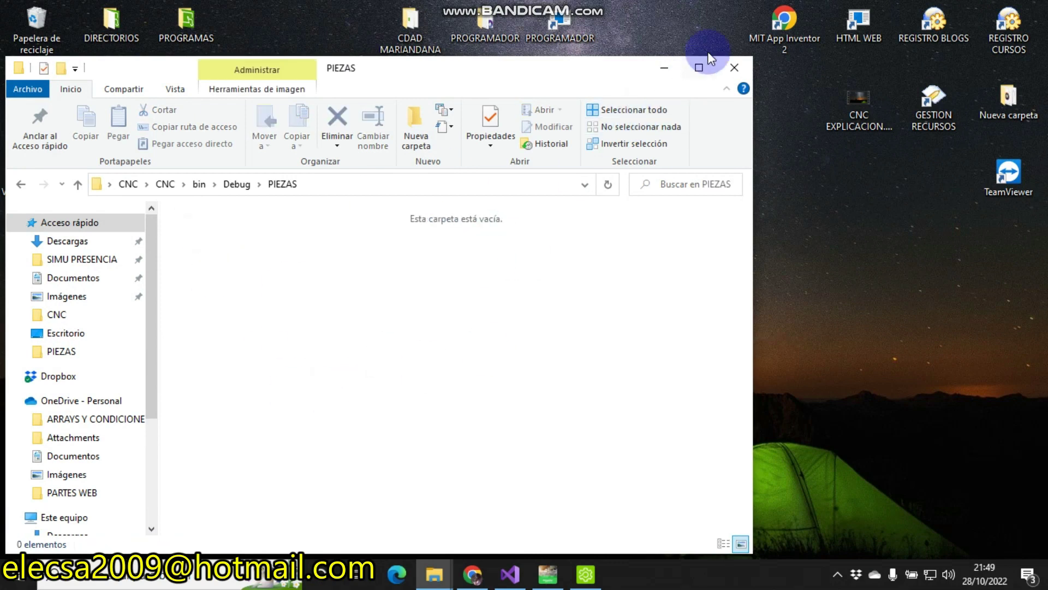
left_click(22, 183)
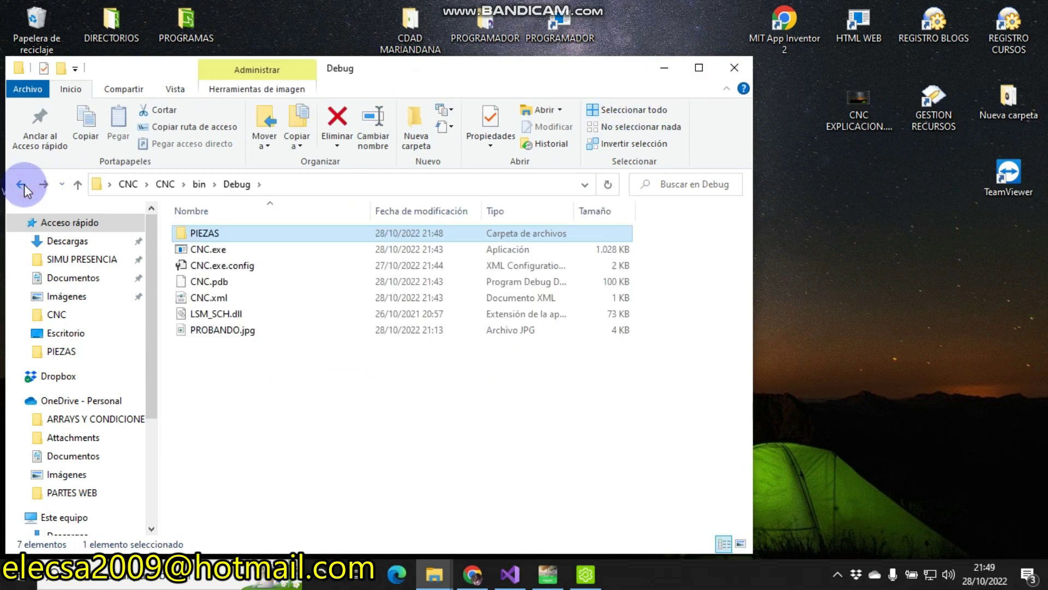
left_click(667, 71)
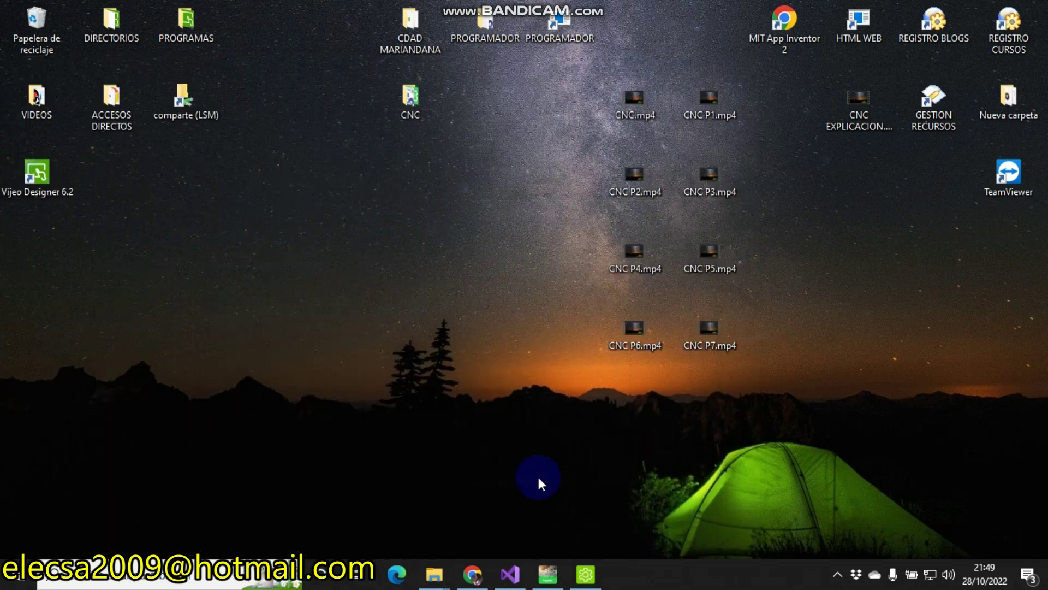
- Switch to Visual Studio, start debugging the CNC project and execute the app from its registration window
left_click(513, 548)
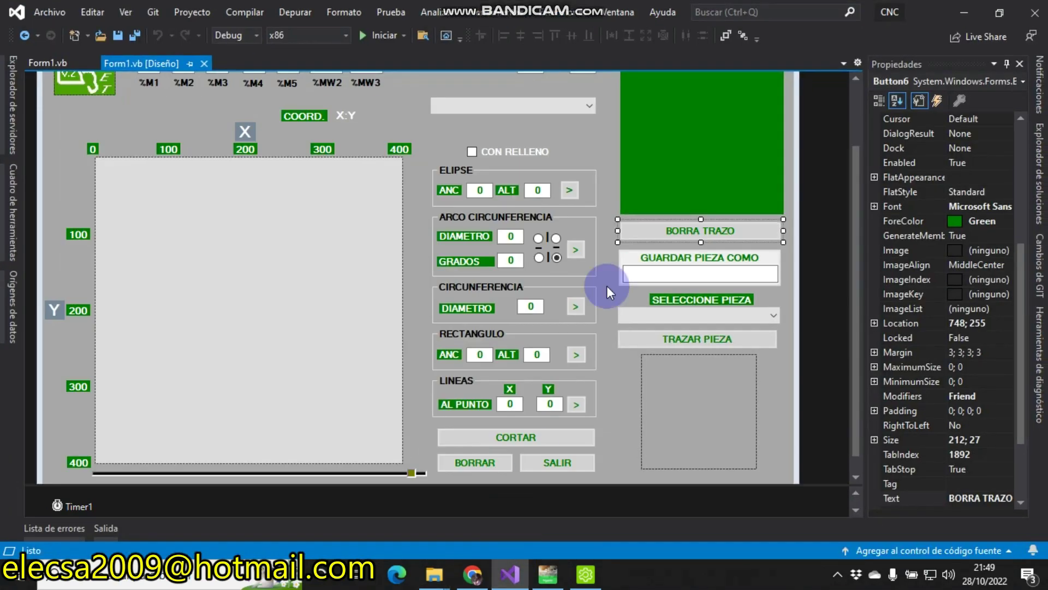
left_click(378, 39)
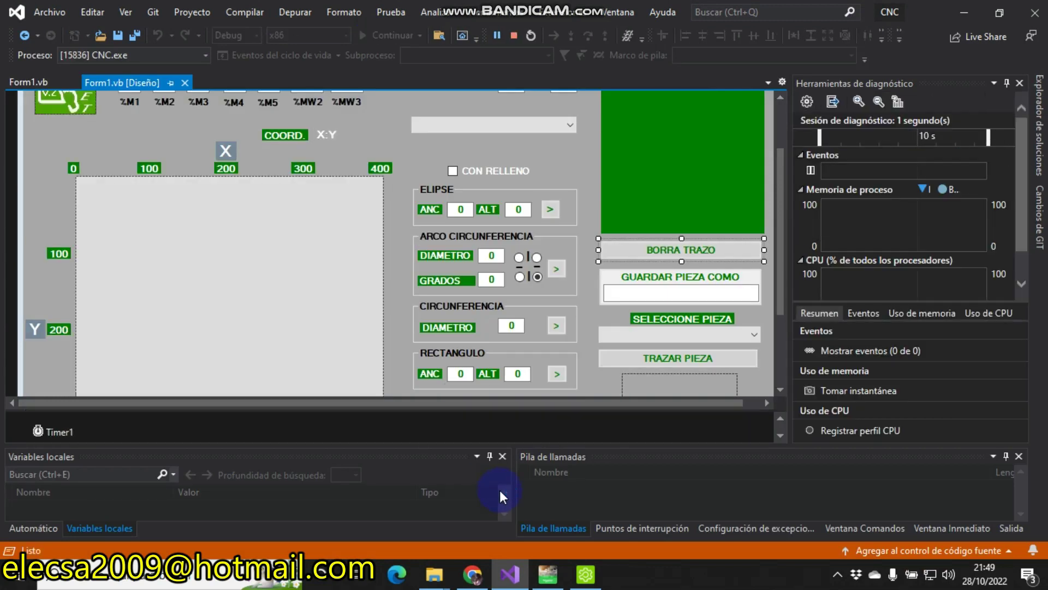
left_click(313, 316)
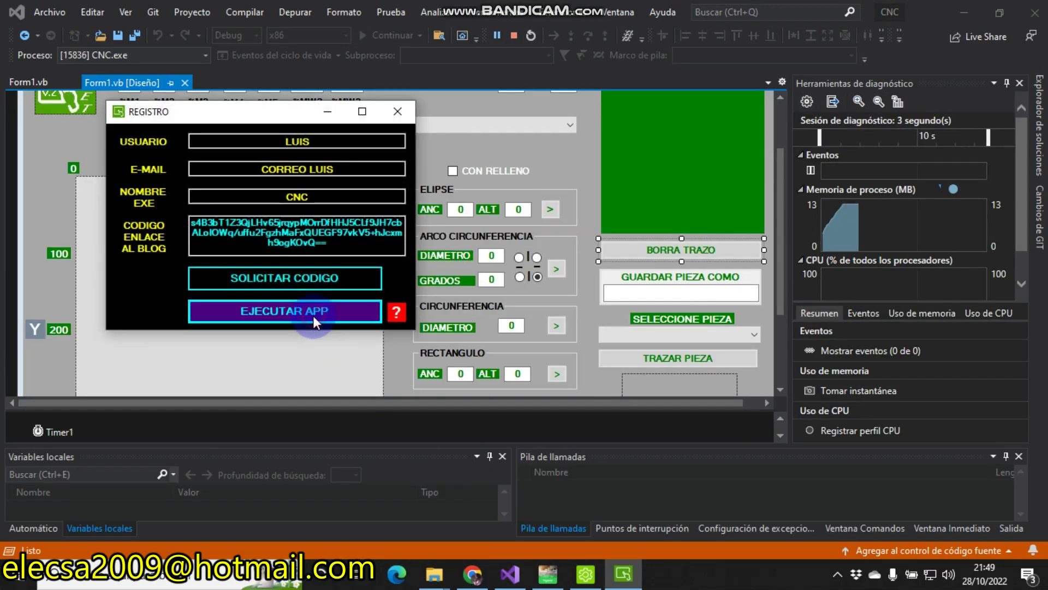
- Bring up Machine Expert - Basic, connect the CNC app to the M221 controller and enter its main form
left_click(547, 573)
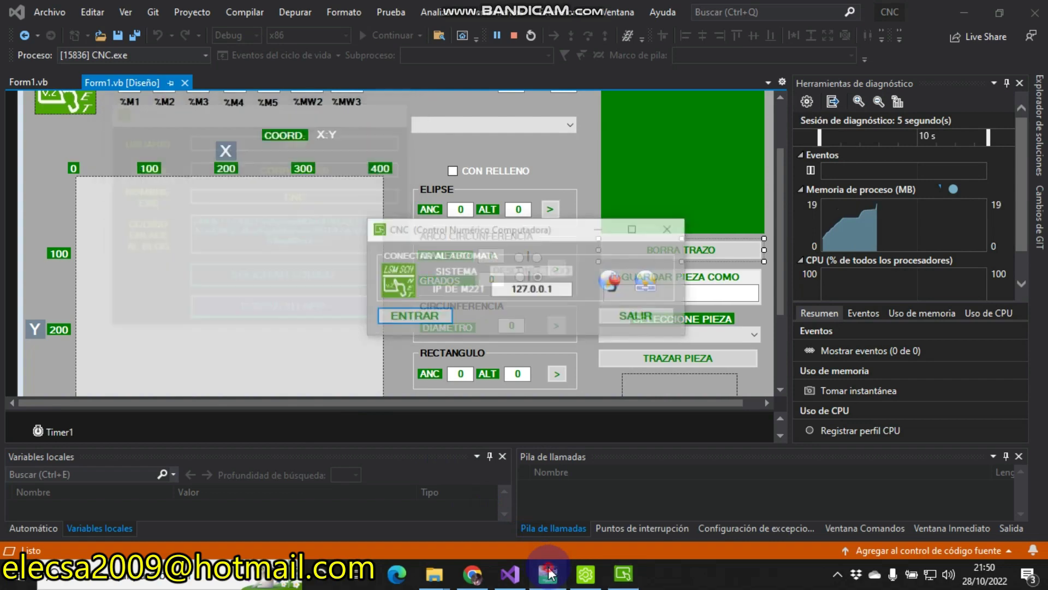
left_click(603, 287)
left_click(421, 317)
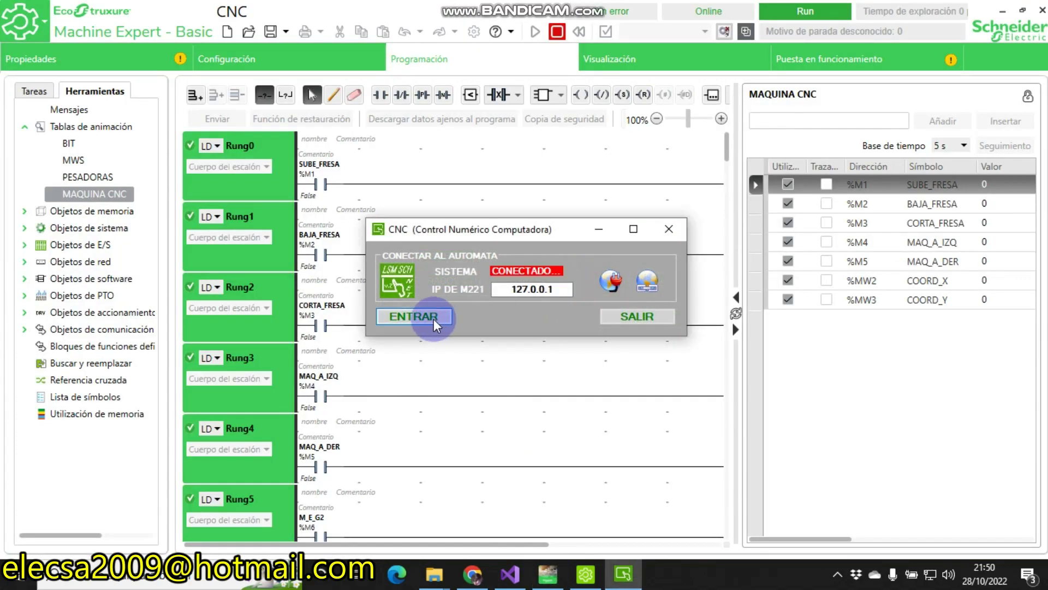
left_click_drag(574, 44, 480, 17)
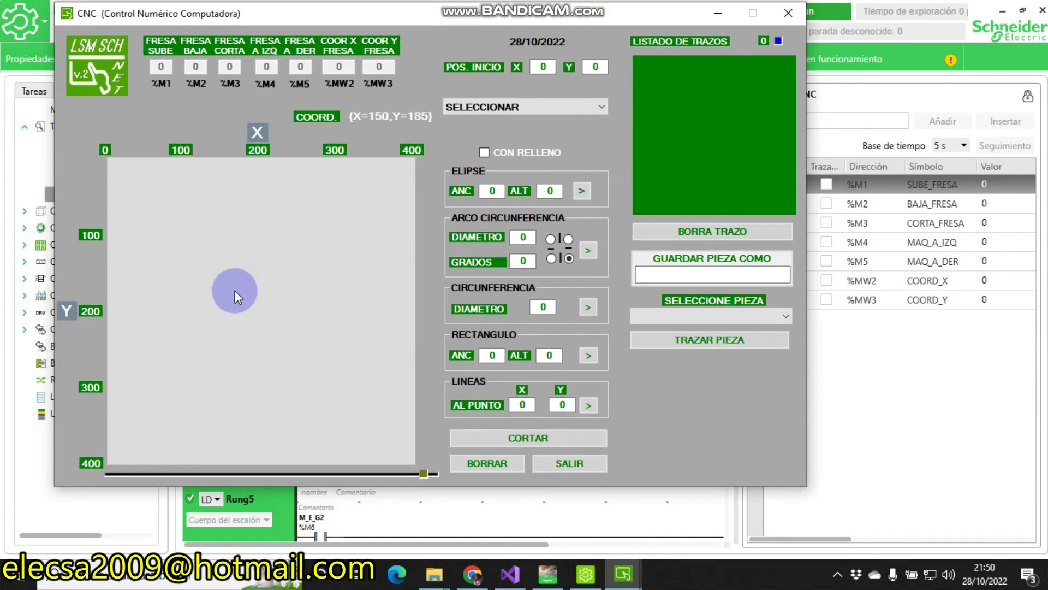
- Using TRAZO LIBRE, draw a freehand number 1 from about X 148, Y 128 to X 198, Y 266
left_click(509, 106)
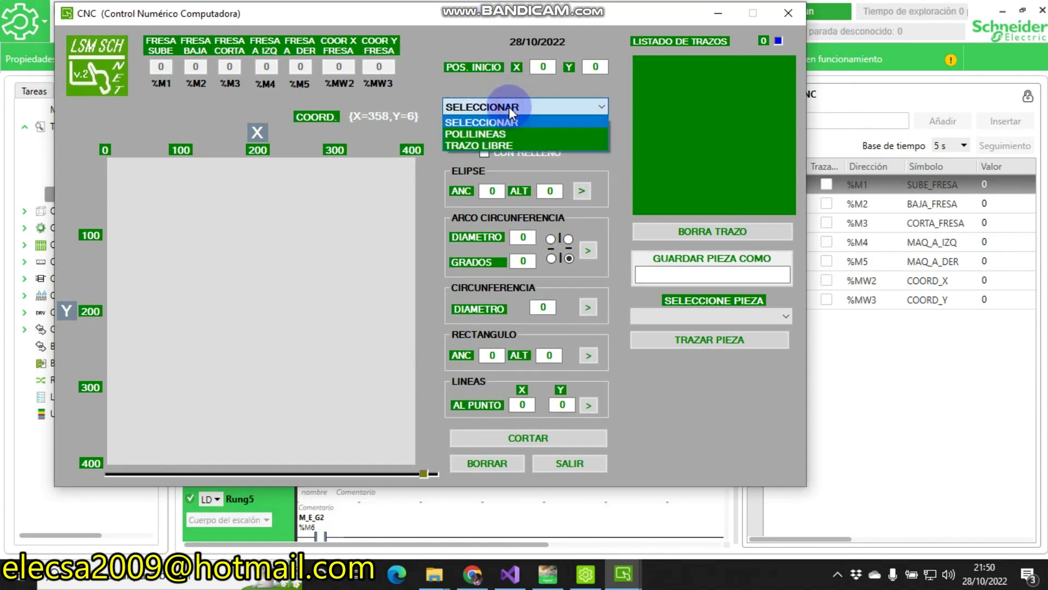
left_click(491, 145)
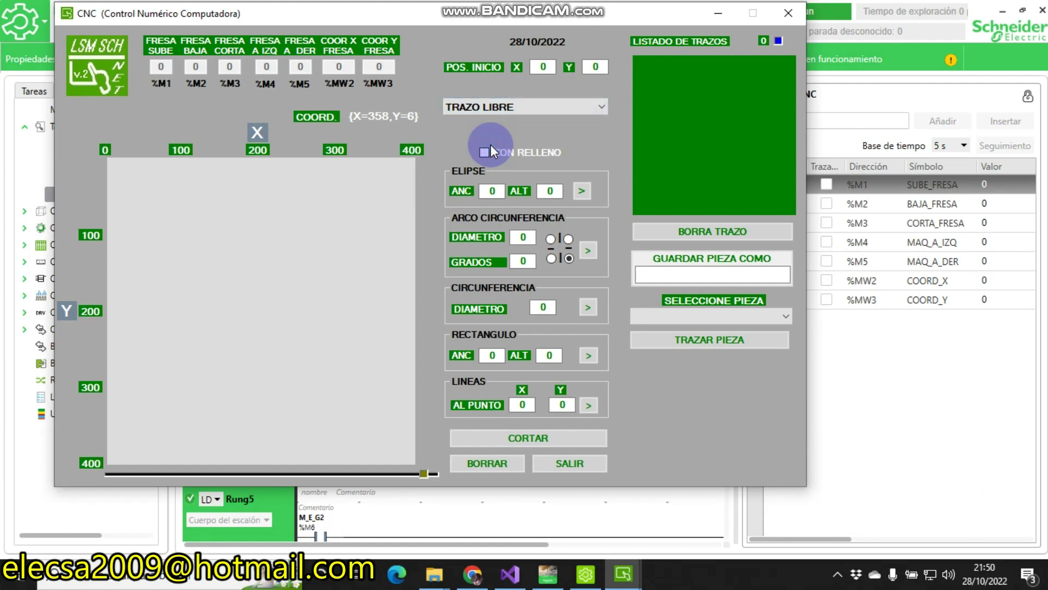
left_click(459, 107)
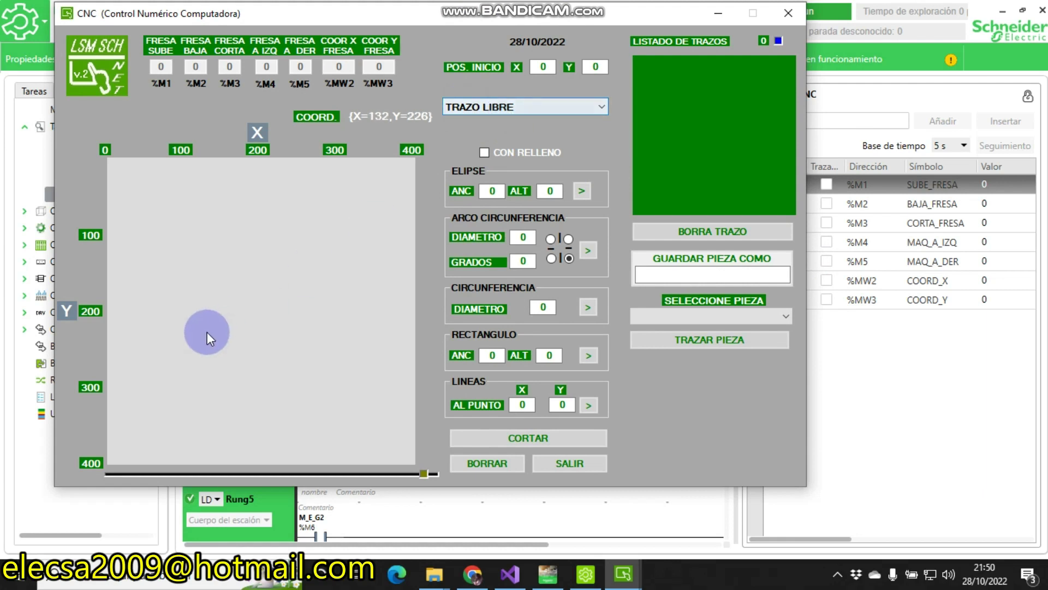
mouse_move(230, 245)
left_mouse_down()
mouse_move(256, 214)
mouse_move(256, 265)
left_mouse_up()
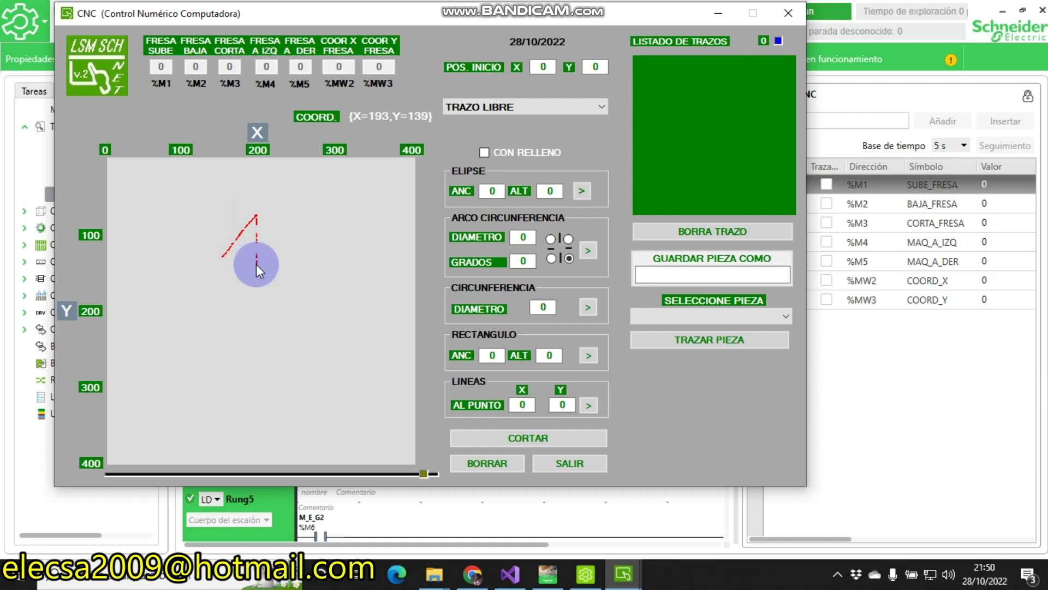
left_click_drag(260, 361, 260, 361)
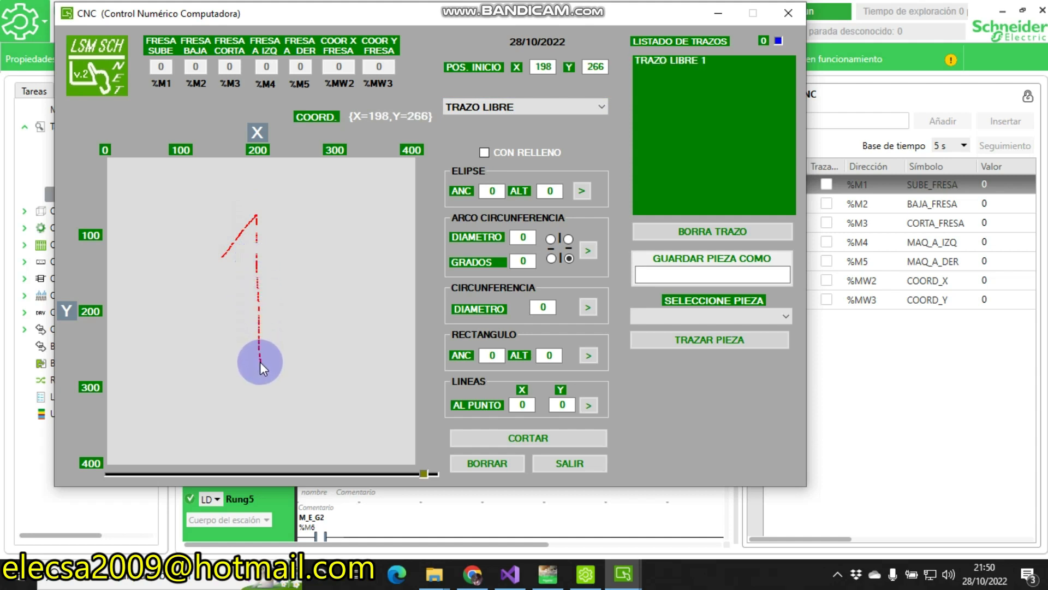
left_click(611, 113)
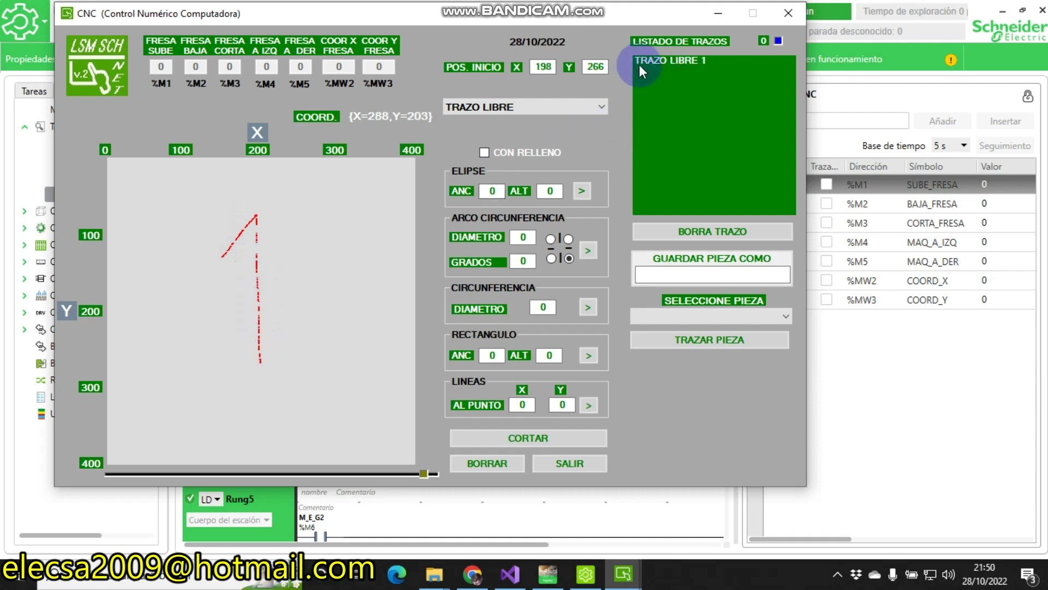
- Save the drawn piece as UNO and display the list of saved pieces
left_click(700, 271)
type("UNO")
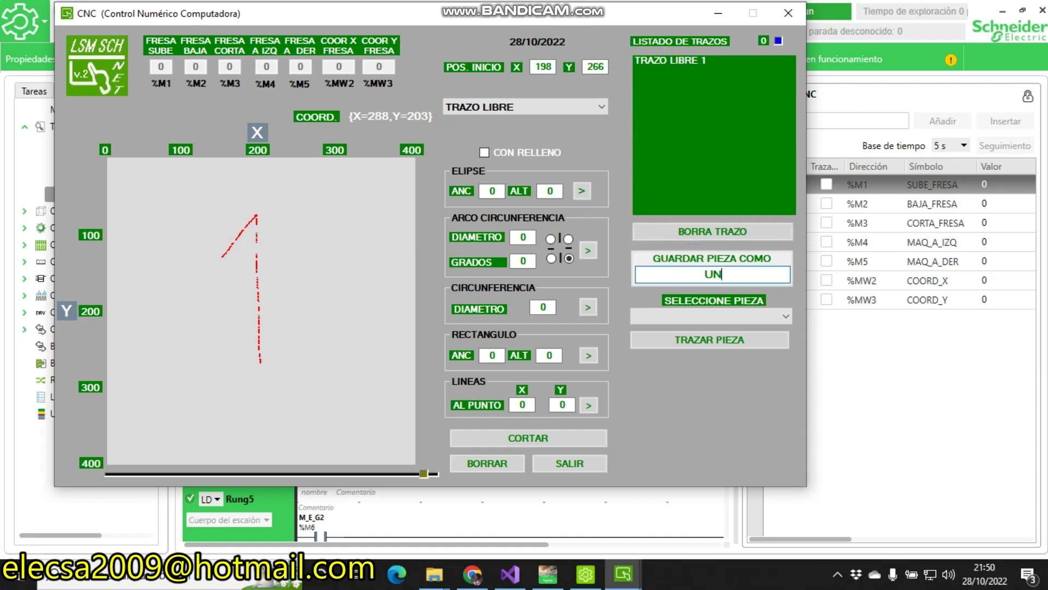
left_click(722, 317)
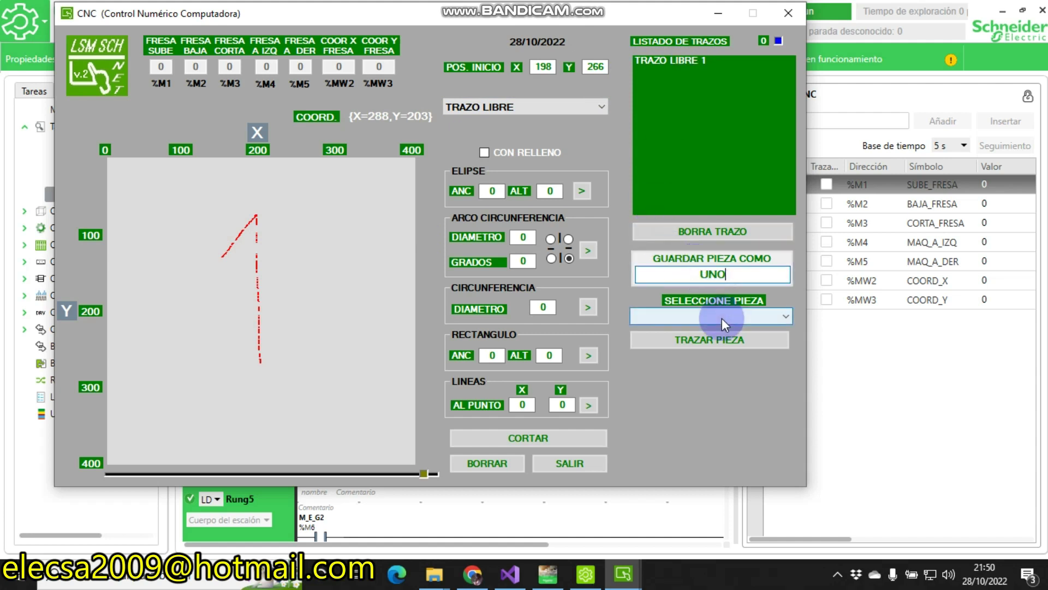
left_click(722, 317)
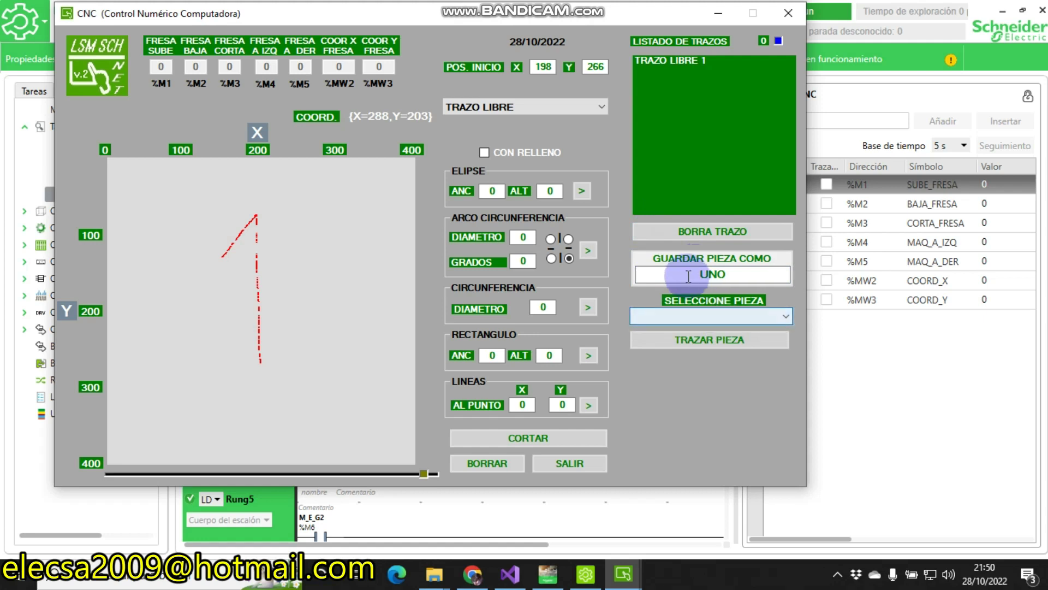
left_click(675, 257)
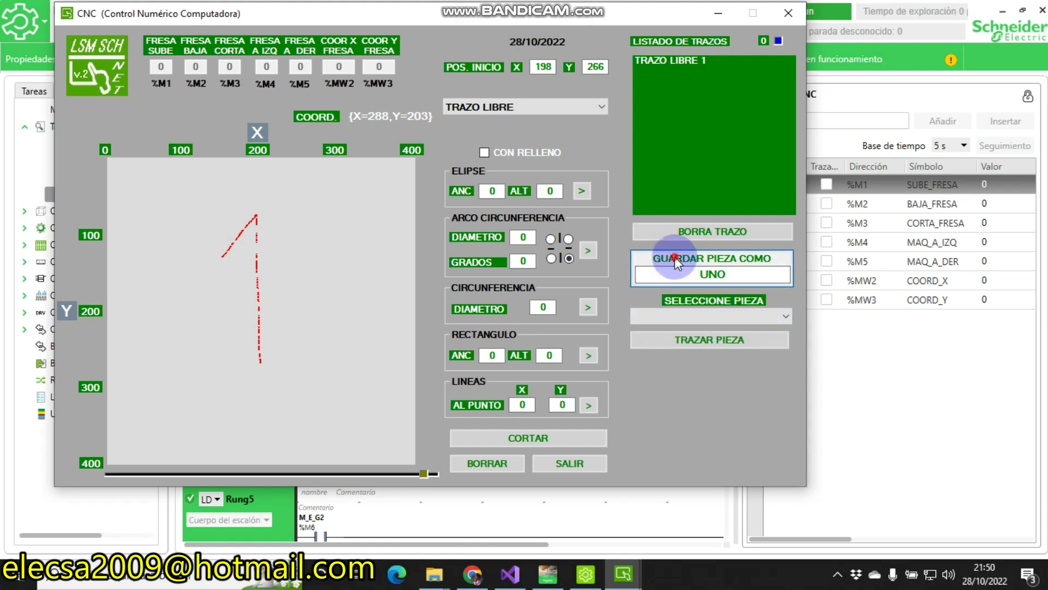
left_click(693, 320)
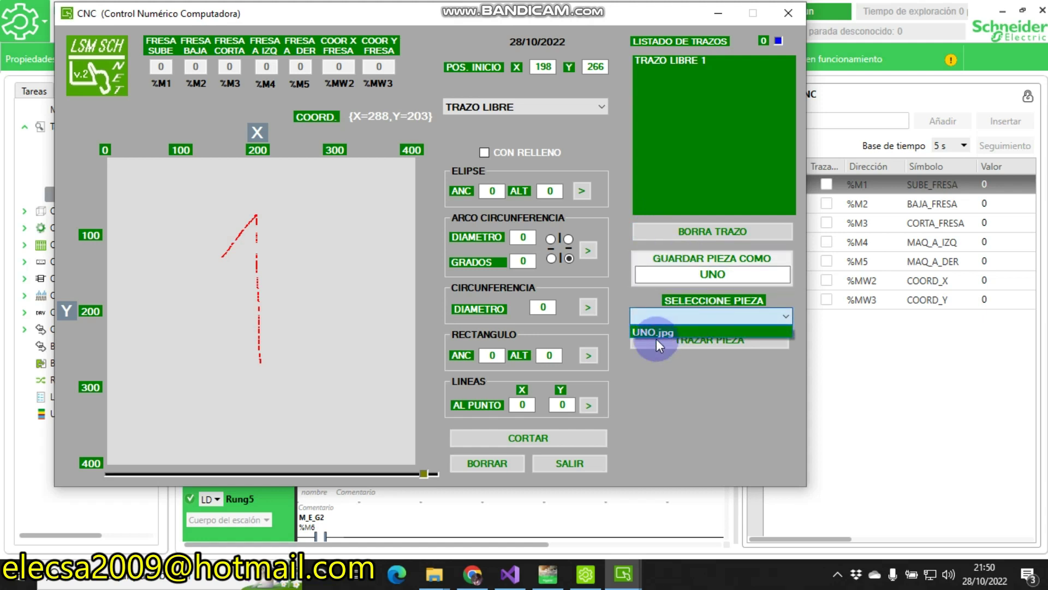
- Minimize the open programs, view UNO.jpg from the Debug\PIEZAS folder in Paint, and close it
left_click(723, 15)
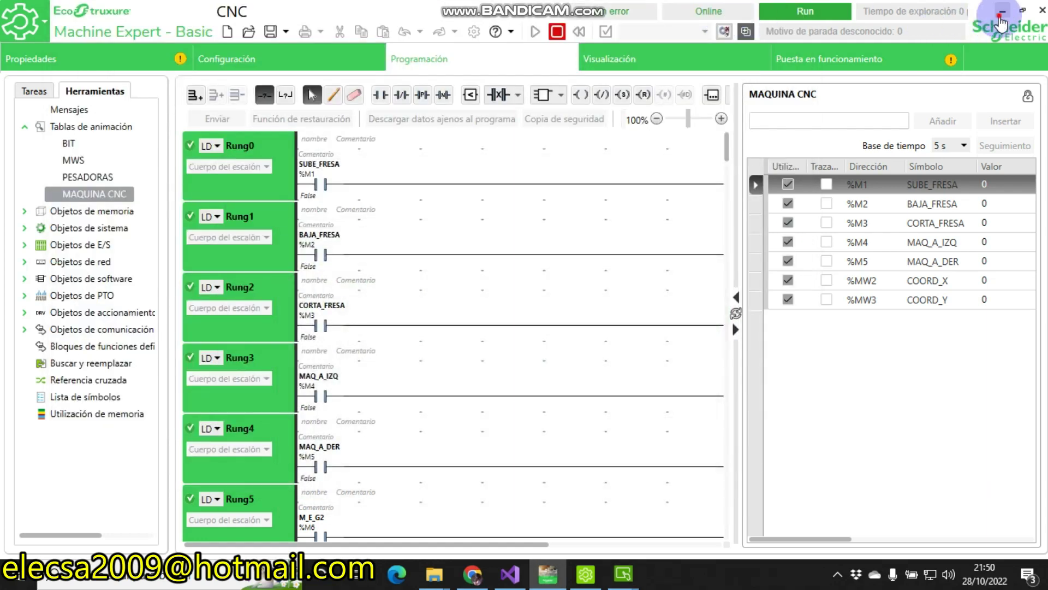
left_click(1000, 16)
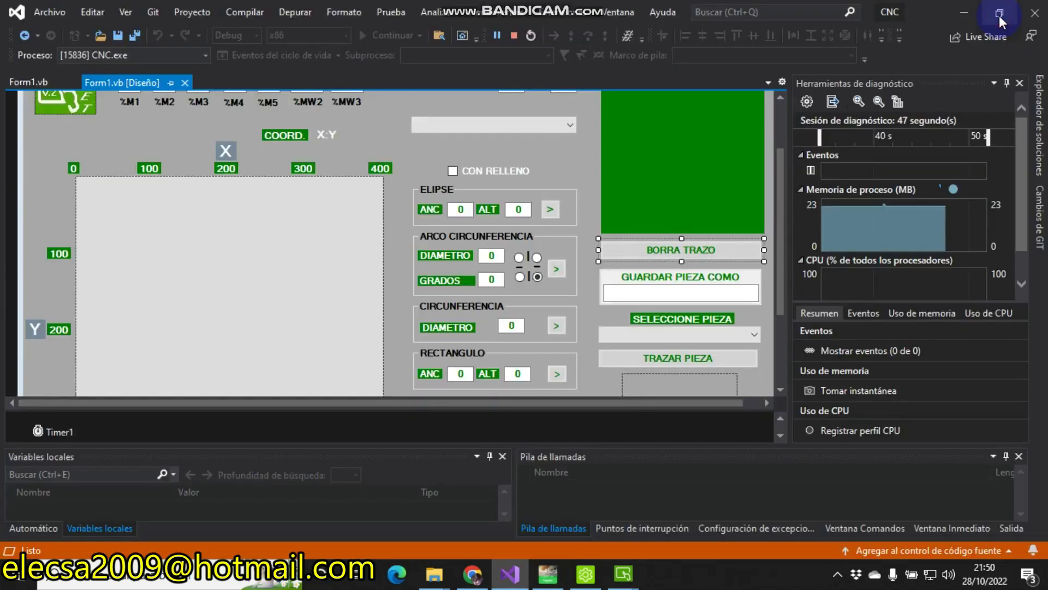
left_click(975, 13)
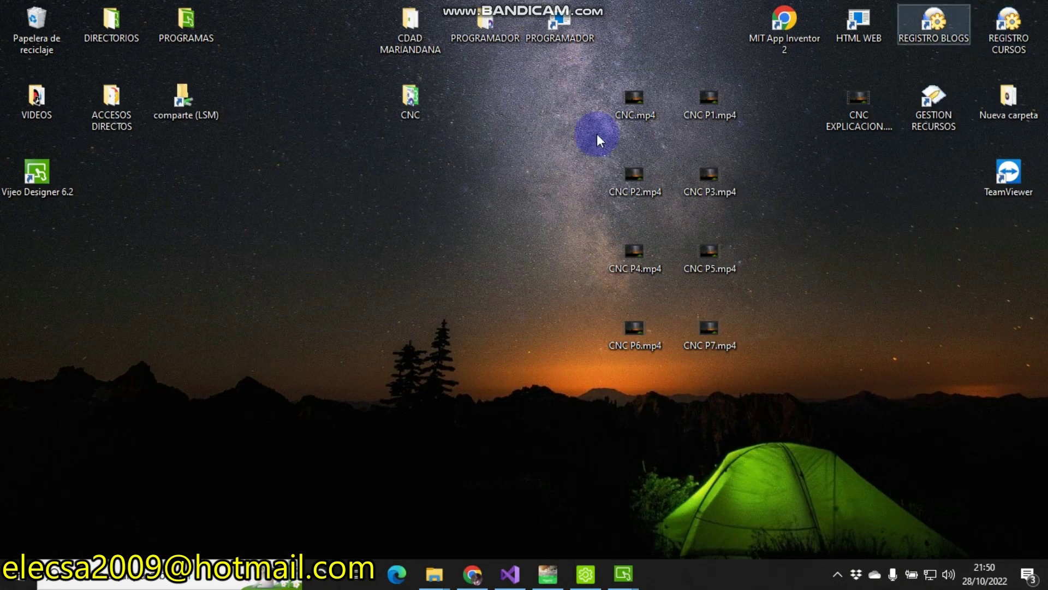
left_click(434, 573)
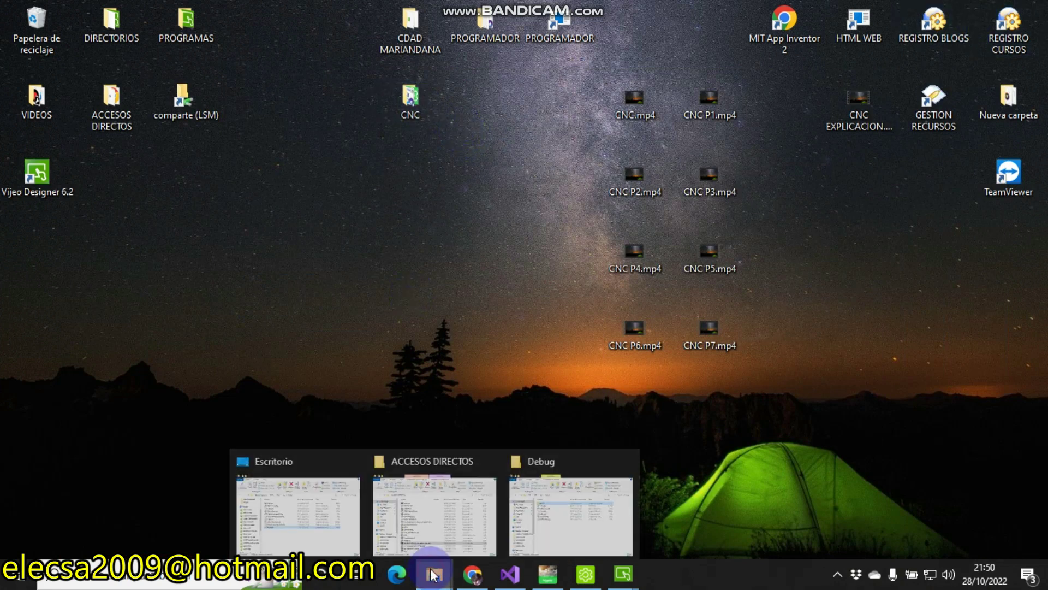
left_click(557, 514)
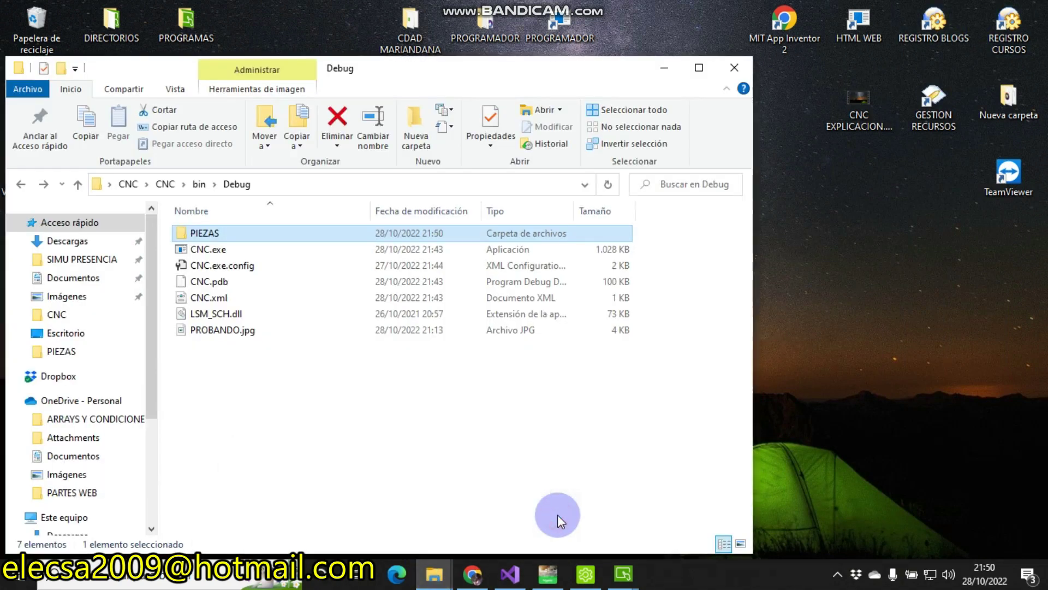
double_click(188, 229)
double_click(188, 228)
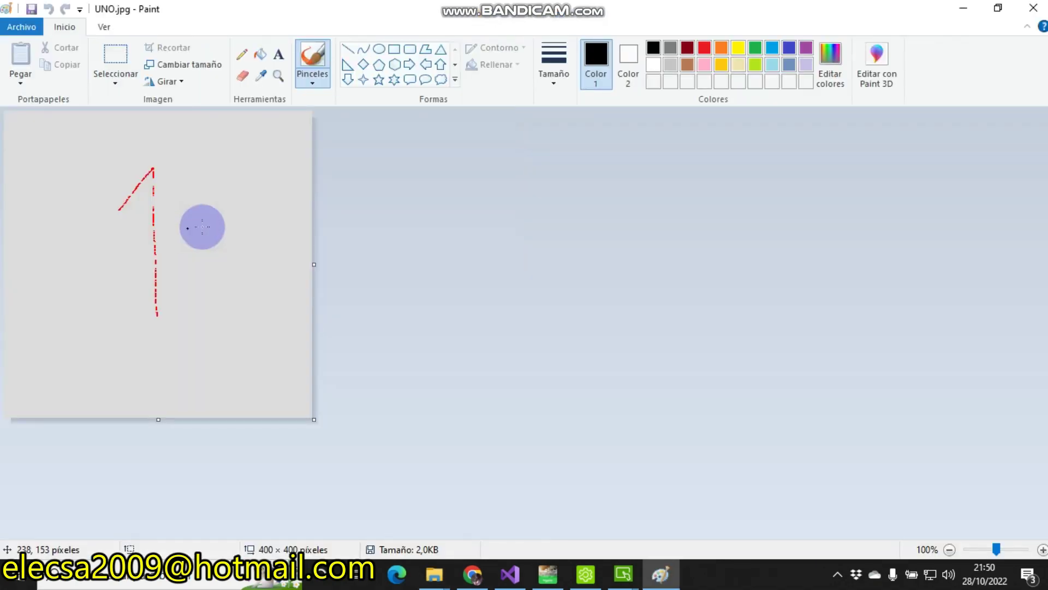
left_click(1042, 8)
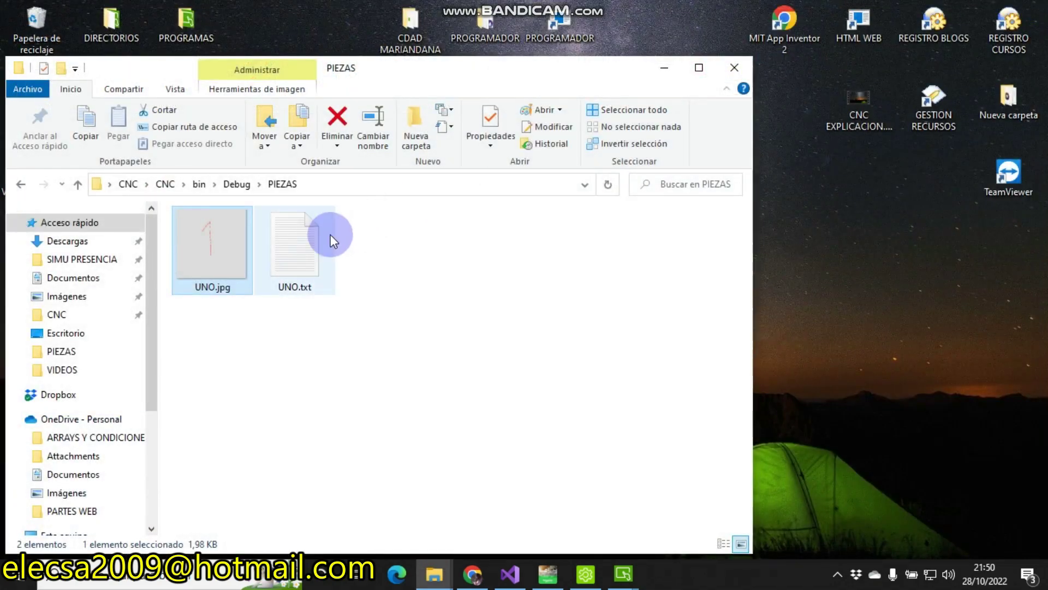
- Examine the stroke name and coordinates in UNO.txt from start to end, and close the file
double_click(328, 235)
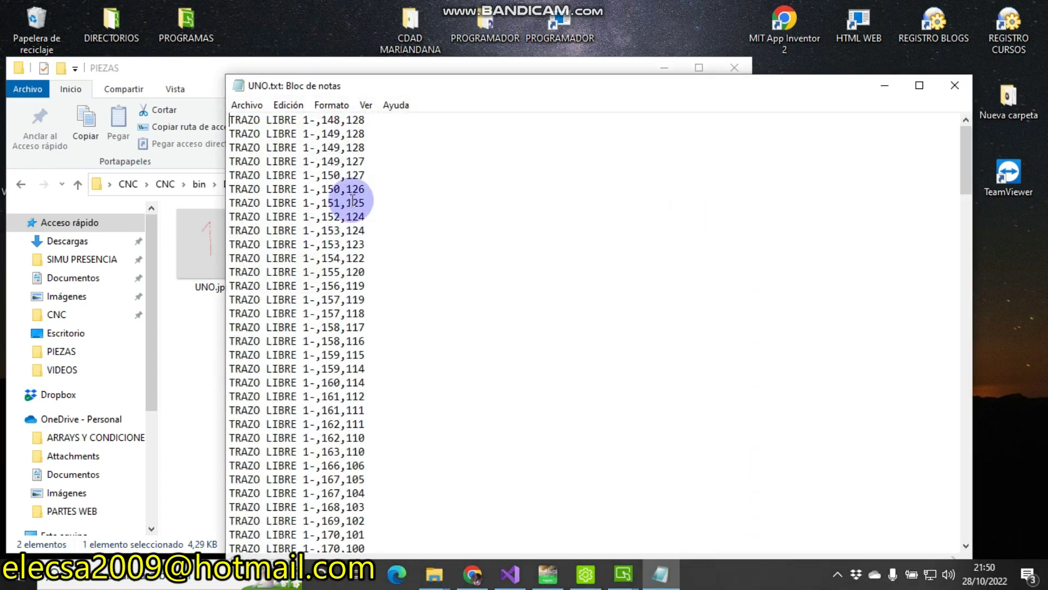
left_click_drag(297, 188, 225, 188)
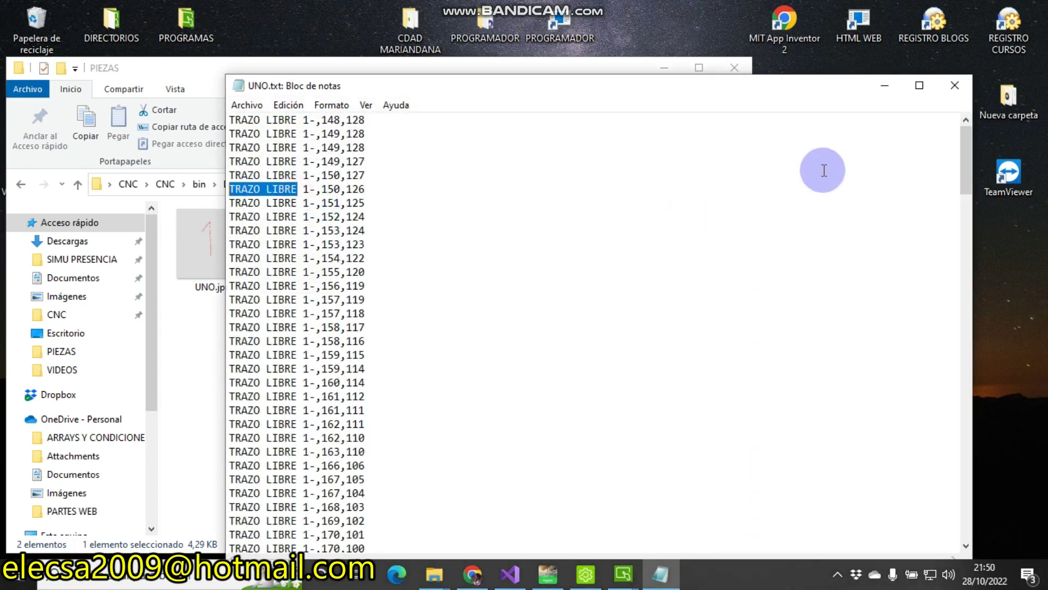
left_click_drag(968, 146, 967, 514)
left_click_drag(270, 520, 220, 516)
left_click(957, 90)
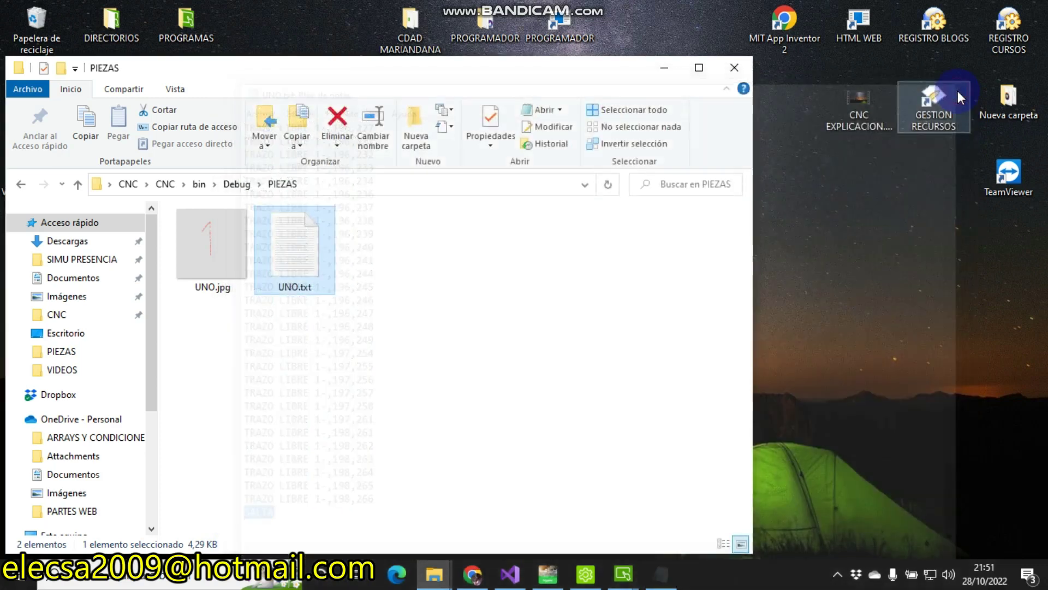
- Close the PIEZAS folder and the other open folder windows
left_click(733, 68)
mouse_move(434, 573)
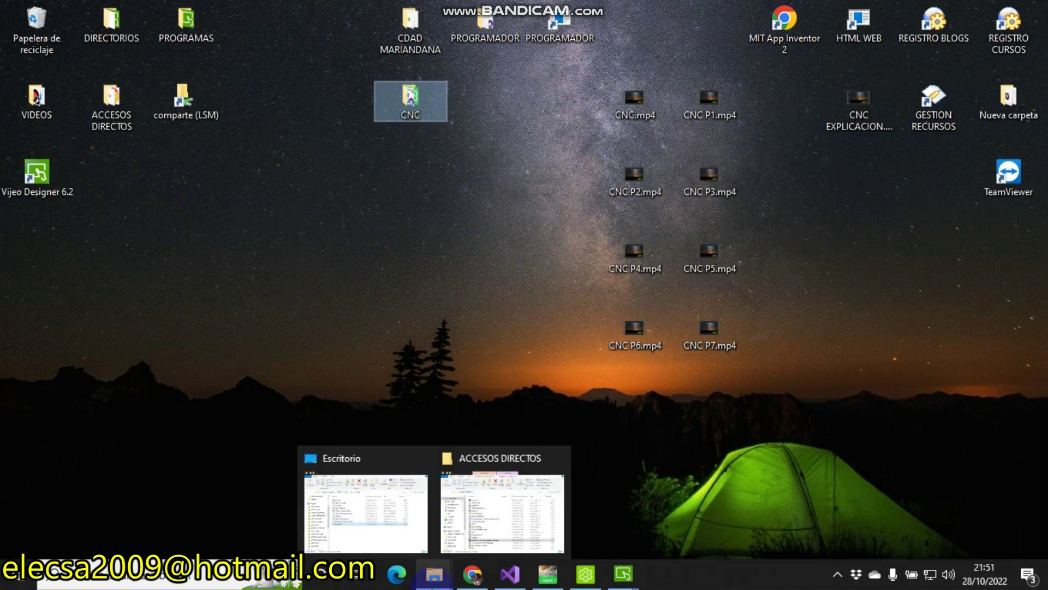
left_click(421, 458)
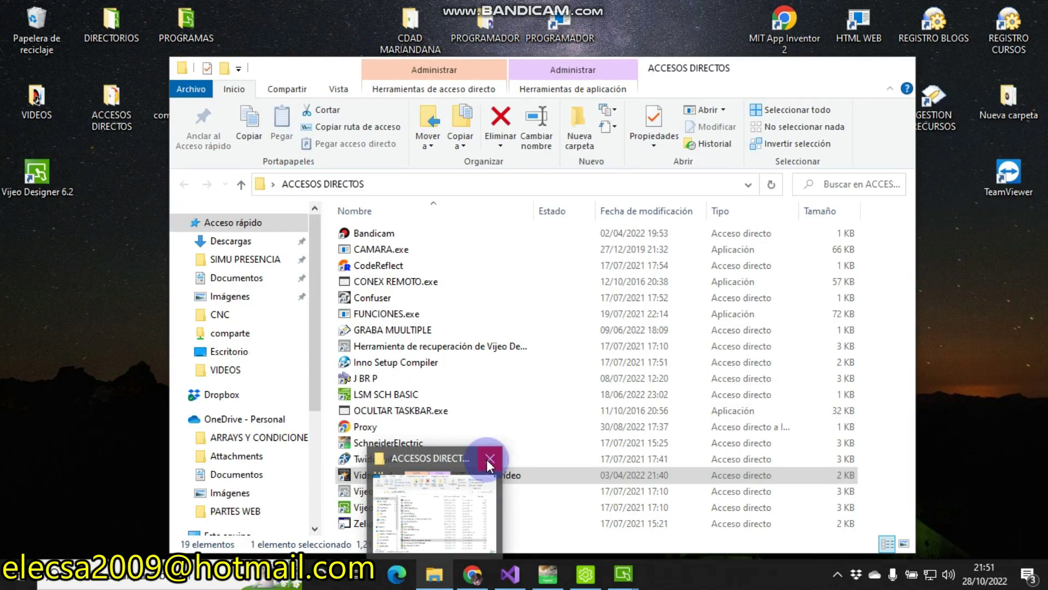
left_click(489, 458)
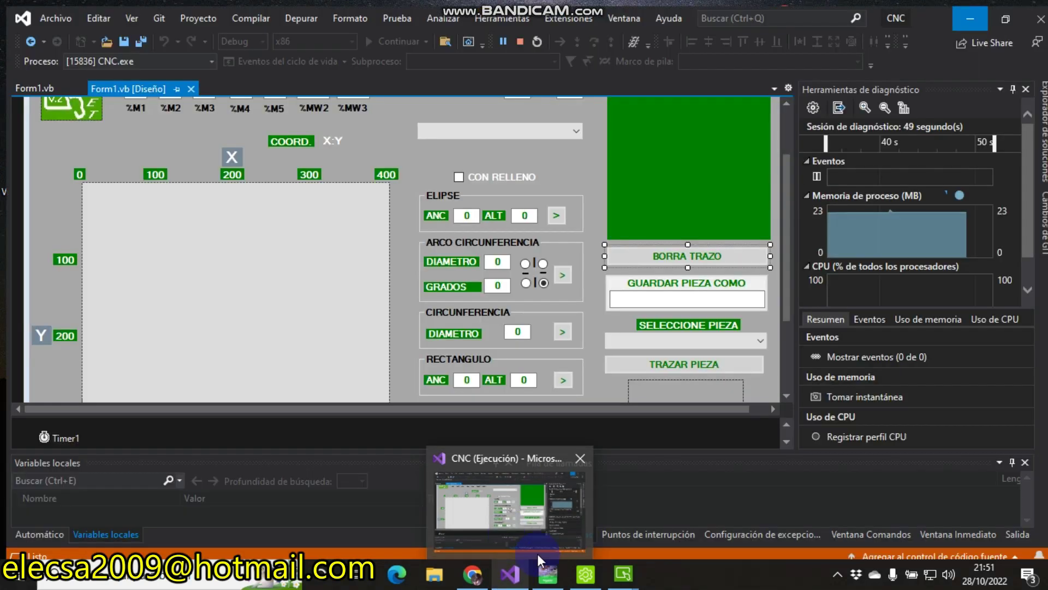
mouse_move(556, 579)
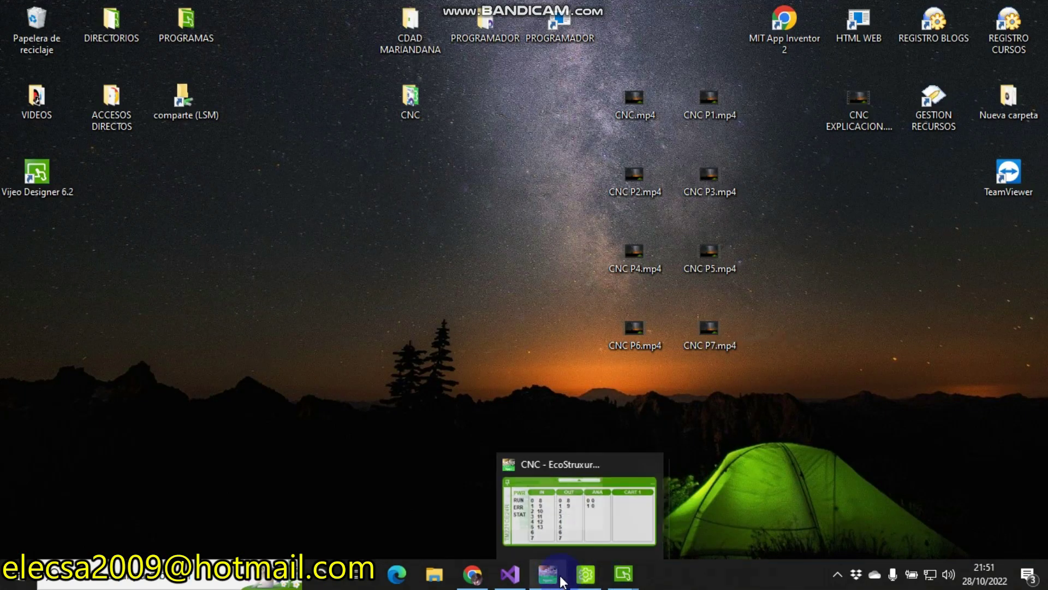
mouse_move(623, 575)
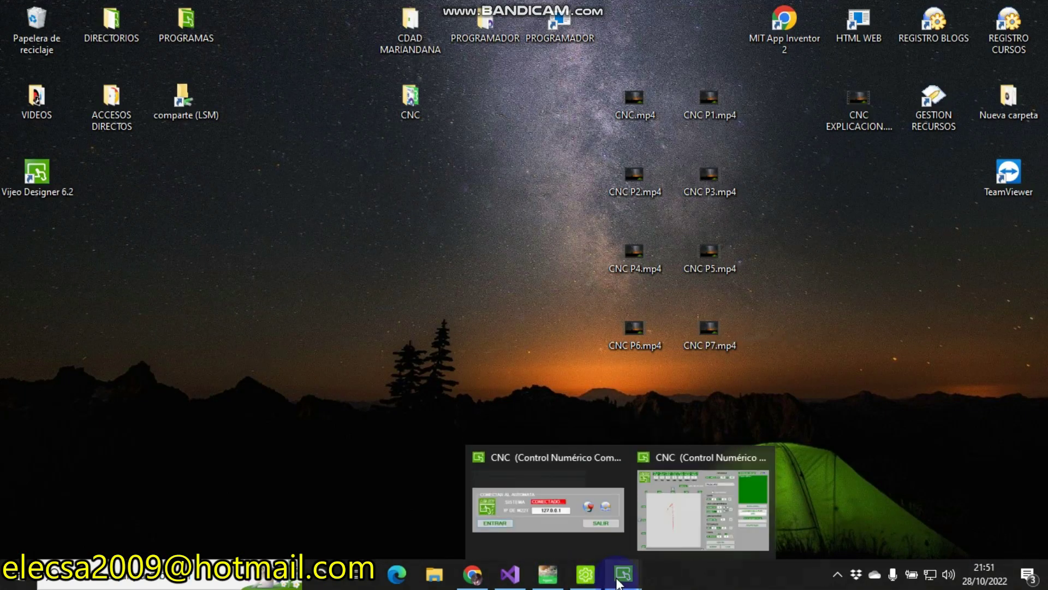
- Switch back to the CNC drawing window and draw a freehand number 2 ending at about X 225, Y 214
left_click(675, 544)
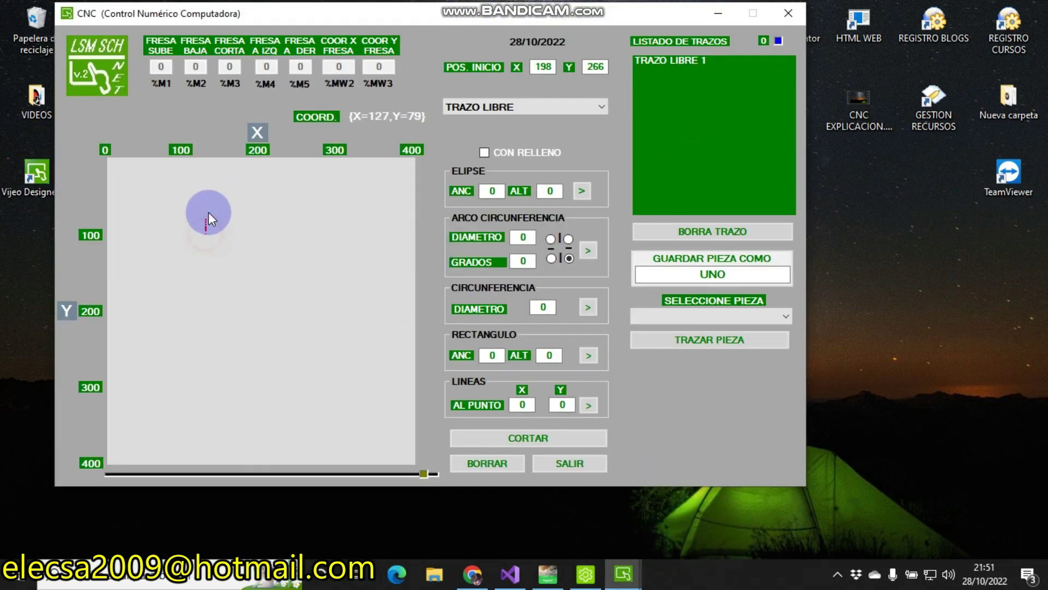
mouse_move(235, 202)
left_mouse_down()
mouse_move(245, 218)
mouse_move(239, 255)
mouse_move(214, 295)
left_mouse_up()
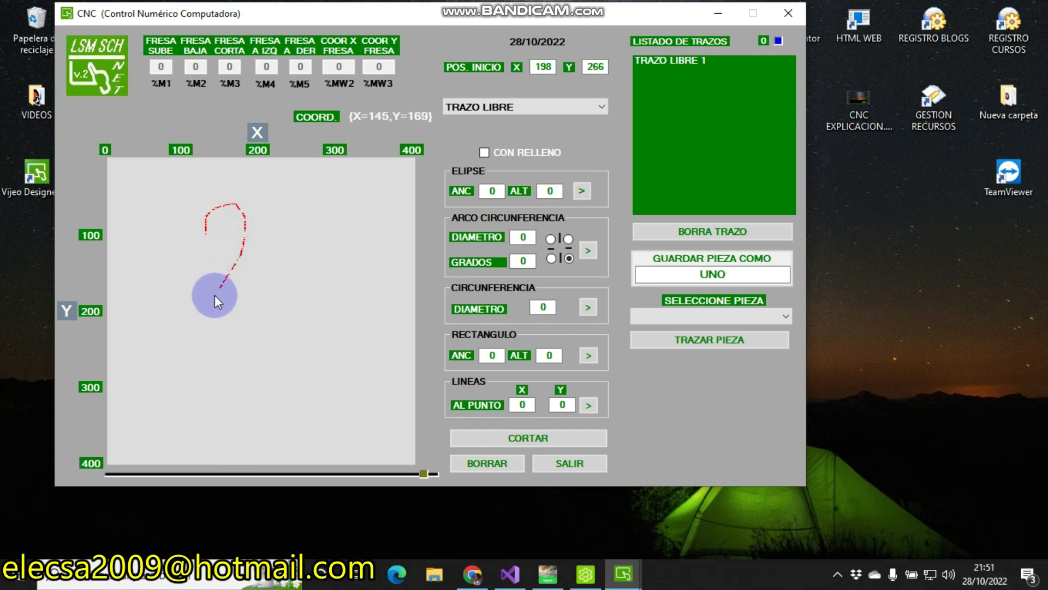
left_click_drag(281, 323, 281, 322)
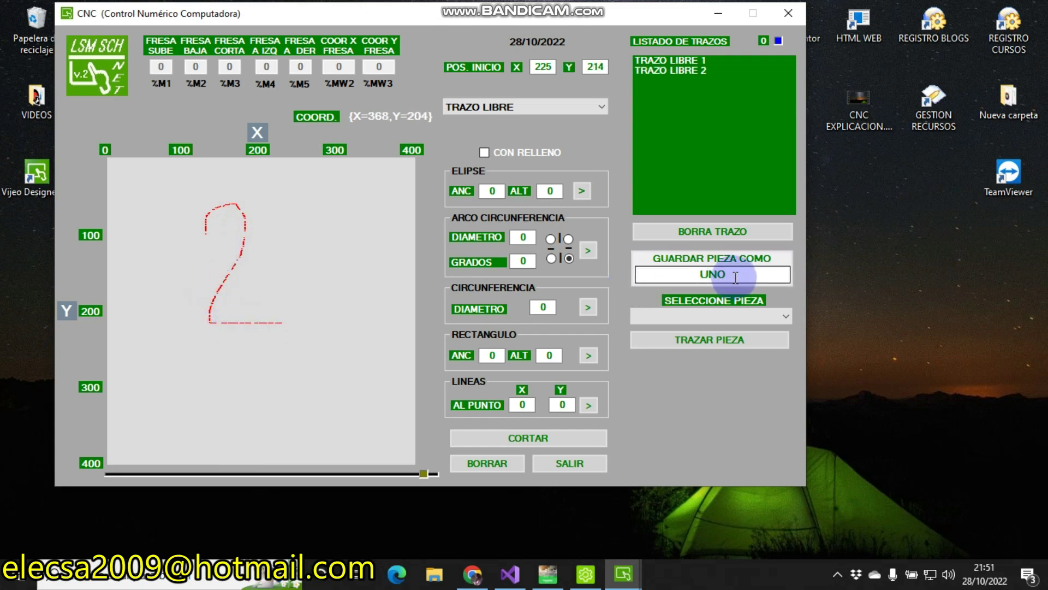
- Save the drawn number 2 as piece DOS and display the list of saved pieces
left_click_drag(730, 277, 681, 279)
type("DOS")
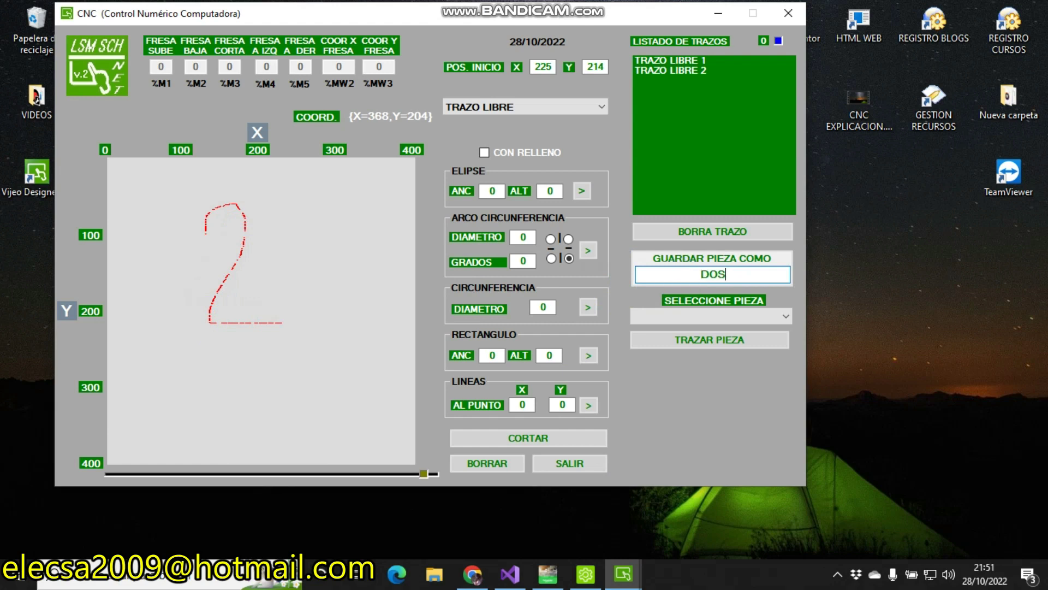
left_click(732, 263)
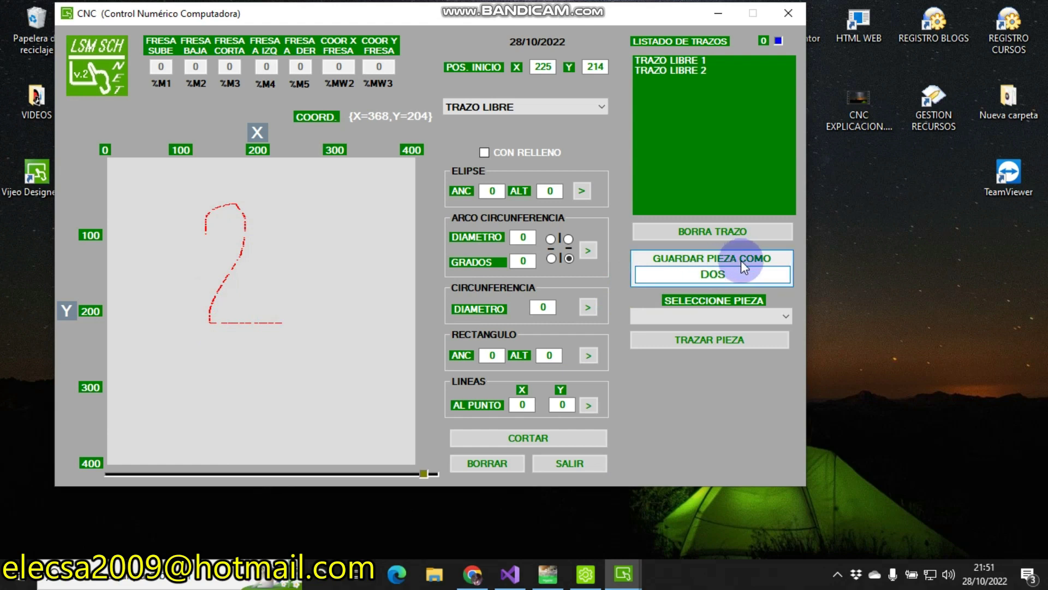
left_click(733, 316)
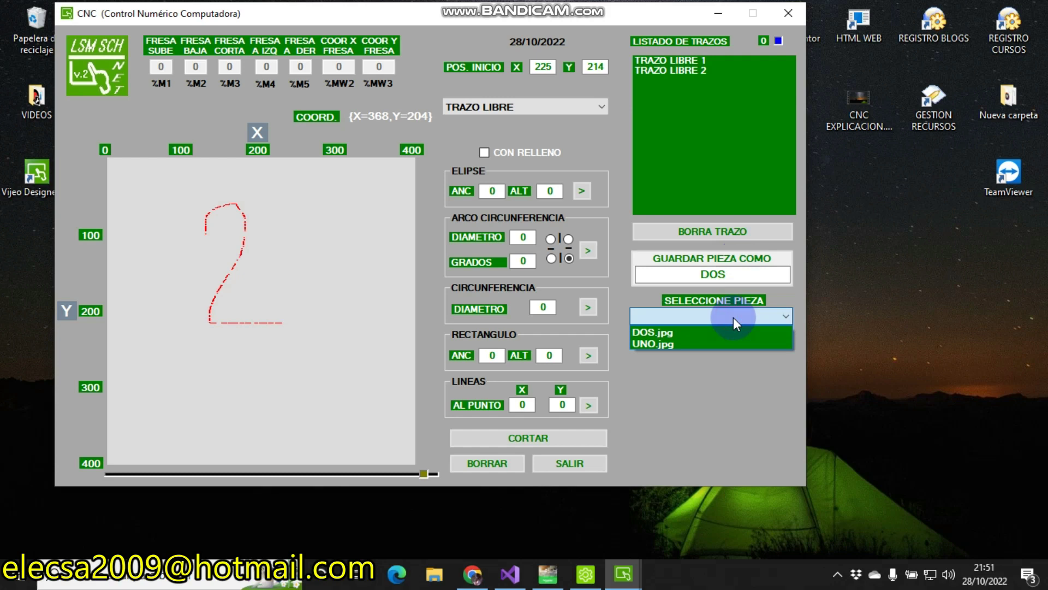
- Clear the drawing area and draw a freehand number 3 ending at about X 148, Y 190
left_click(506, 454)
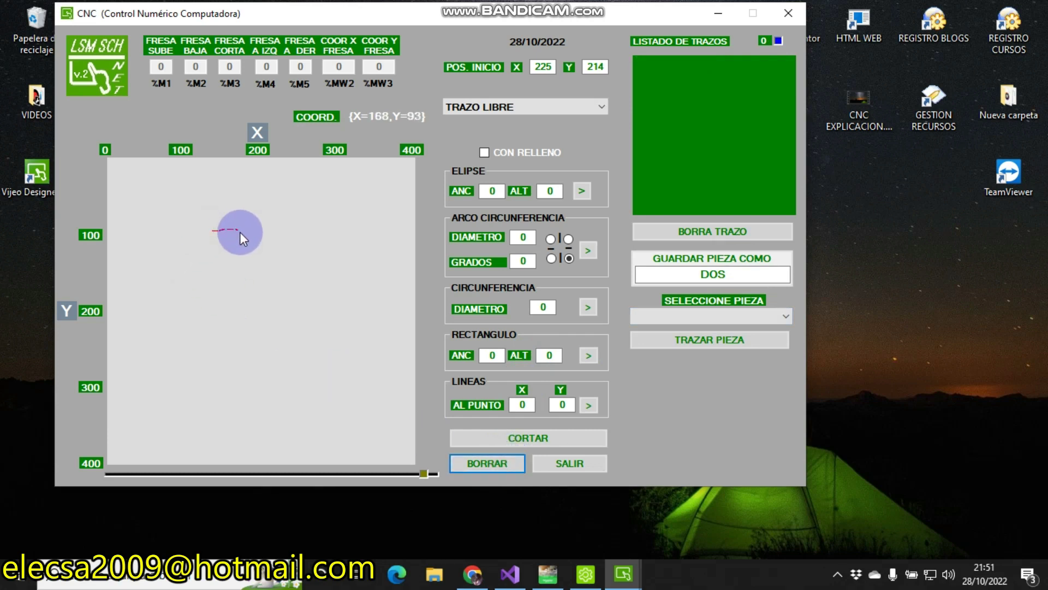
left_click_drag(240, 232, 242, 260)
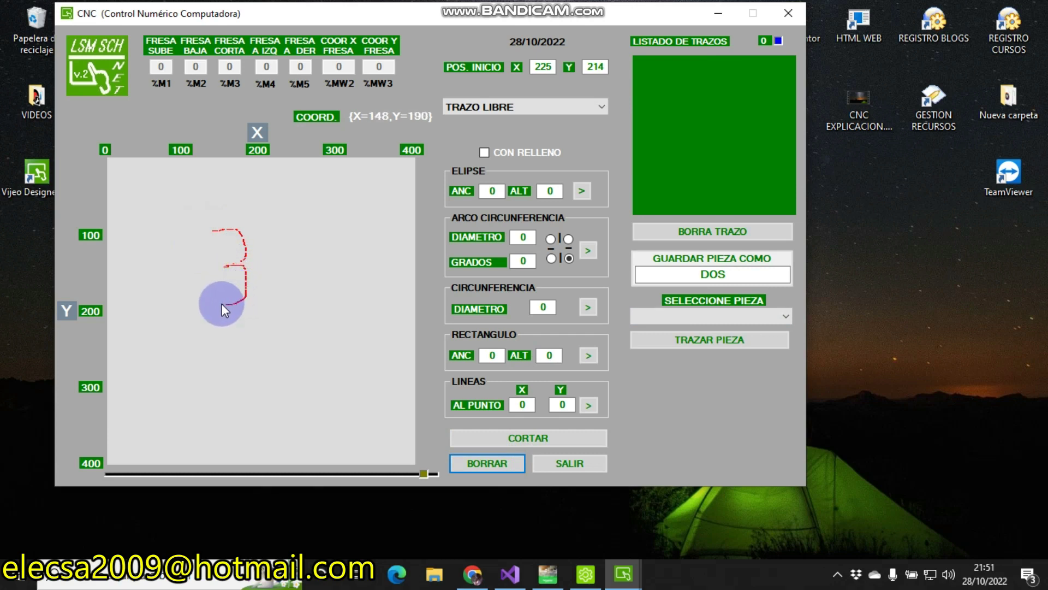
left_click_drag(222, 303, 222, 303)
- Save the drawn number 3 as piece TRES and display the list of saved pieces
left_click_drag(734, 274, 662, 275)
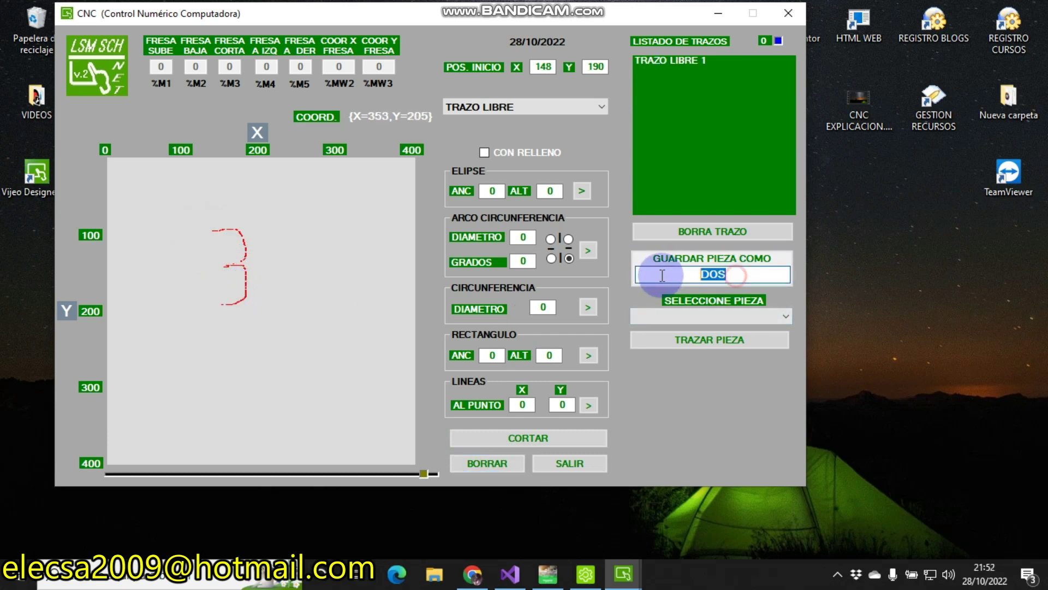
type("TRES")
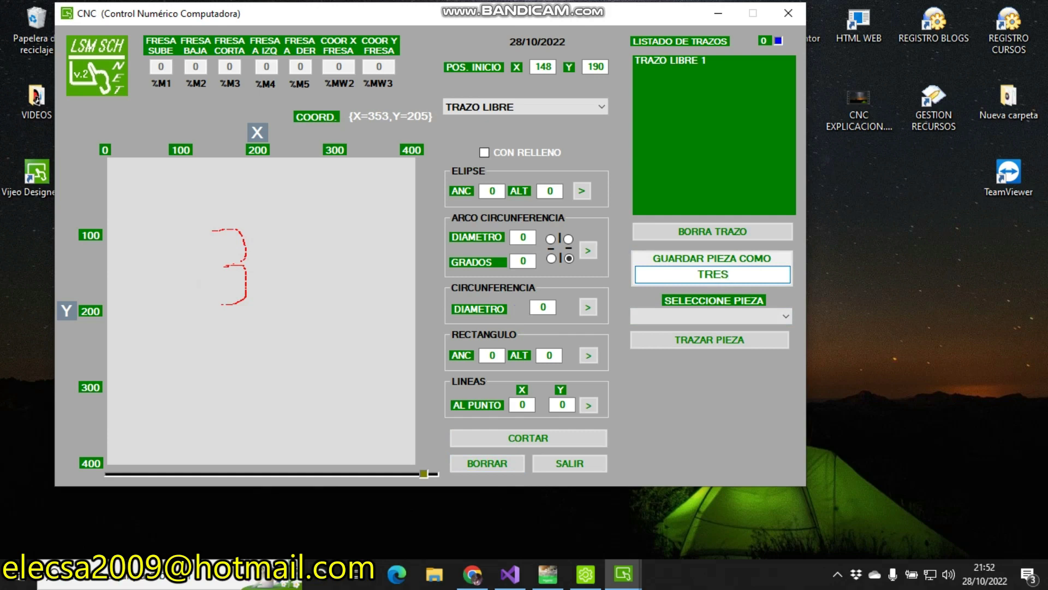
left_click(671, 254)
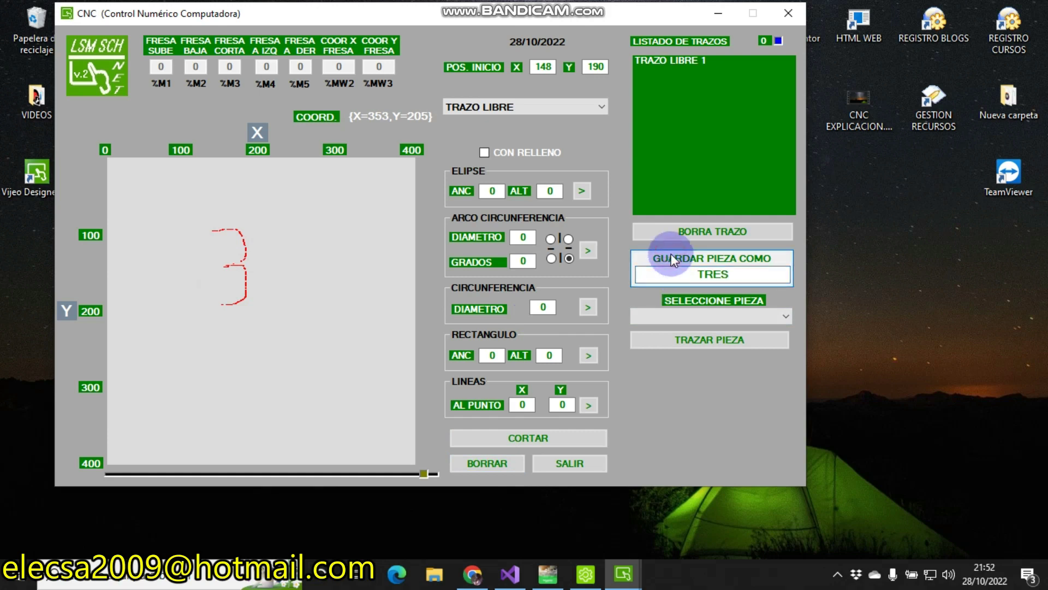
left_click(702, 318)
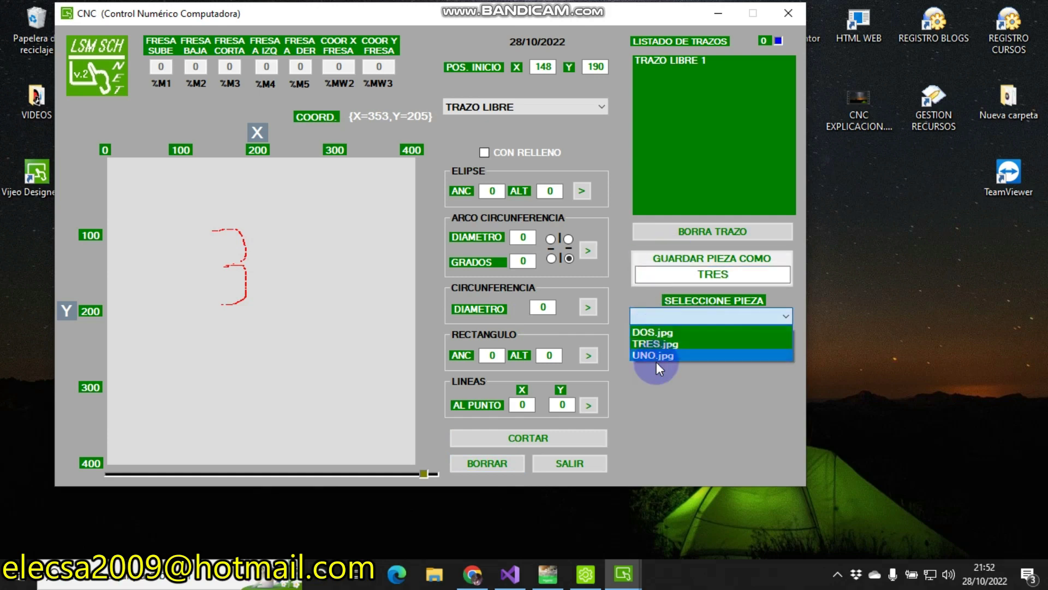
- Minimize the CNC window and open the Debug\PIEZAS folder inside the desktop's CNC folder
left_click(722, 19)
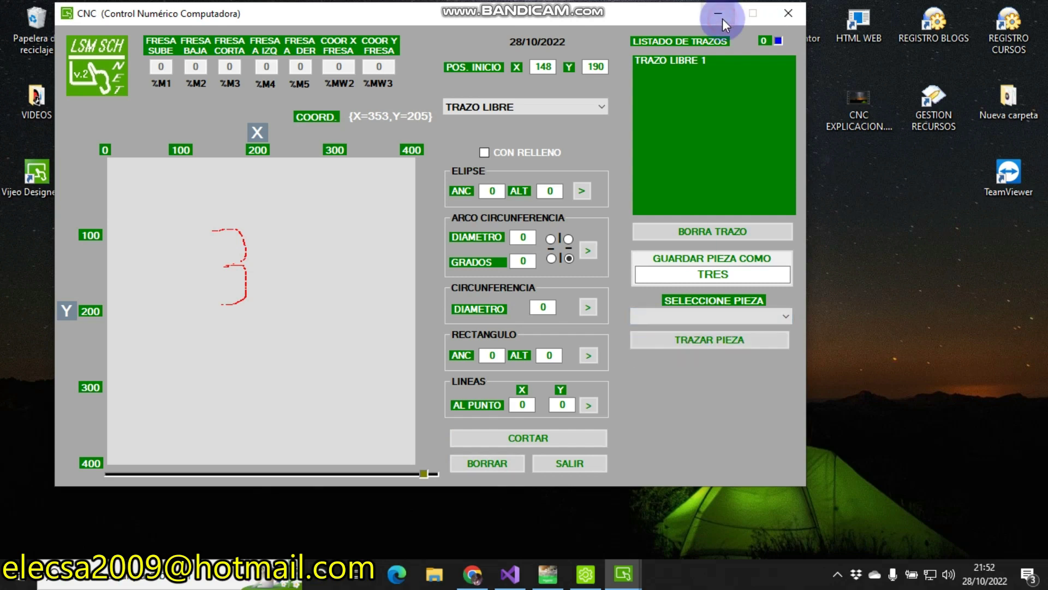
left_click(722, 18)
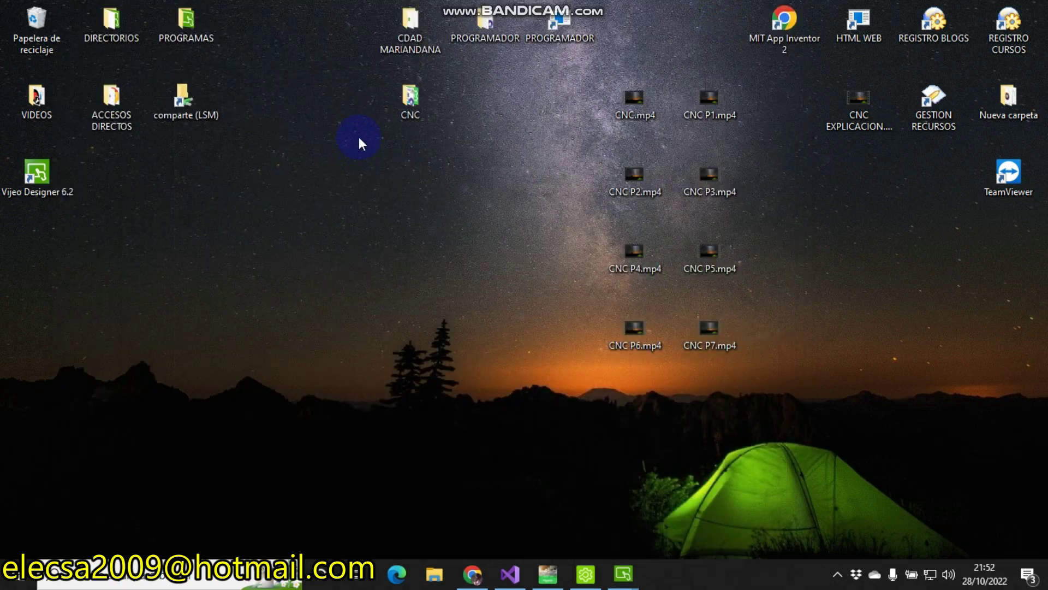
double_click(410, 99)
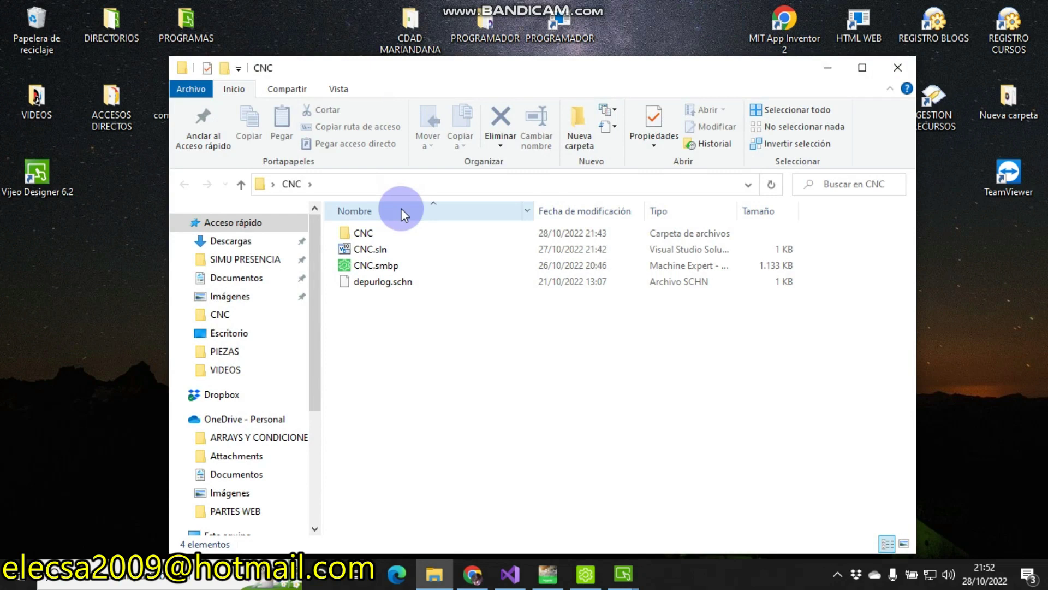
double_click(381, 231)
double_click(381, 232)
double_click(381, 233)
double_click(381, 232)
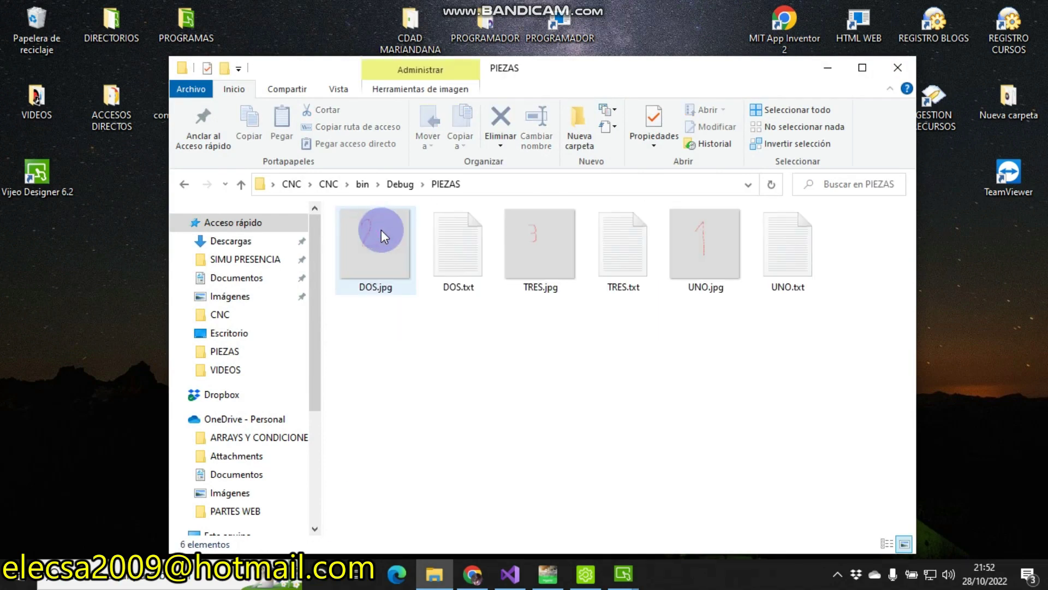
- View TRES.jpg and UNO.jpg in Paint, closing each image, and close the PIEZAS folder
left_click(552, 256)
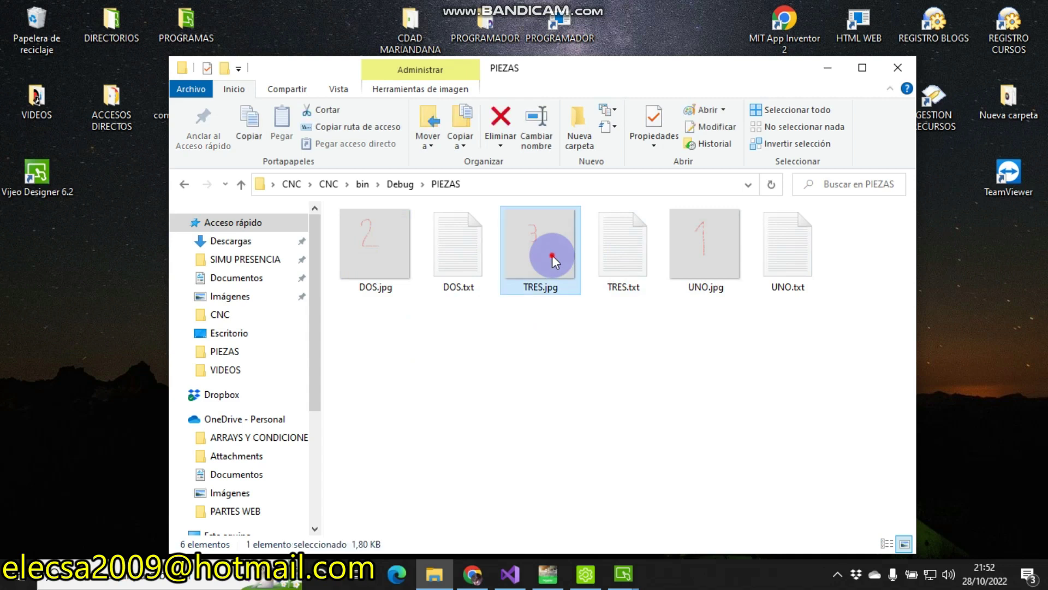
double_click(552, 255)
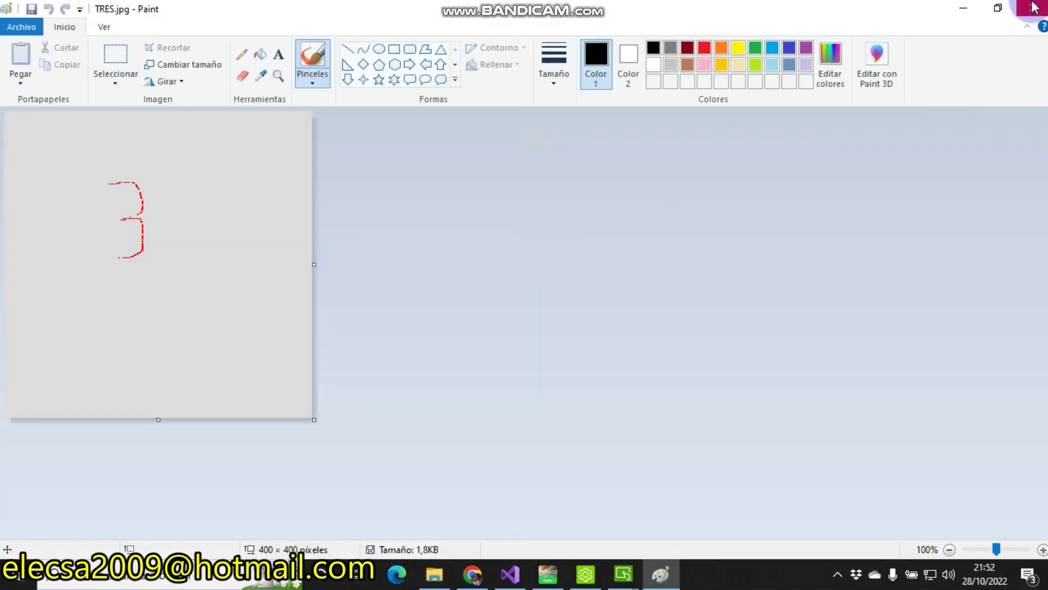
left_click(1033, 6)
left_click(727, 234)
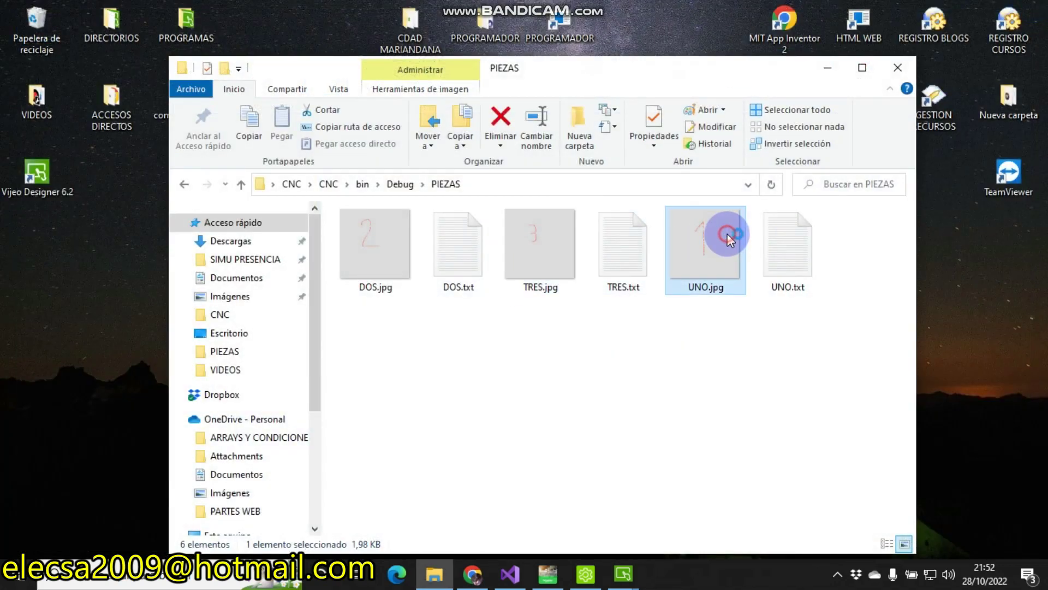
double_click(727, 233)
left_click(1035, 7)
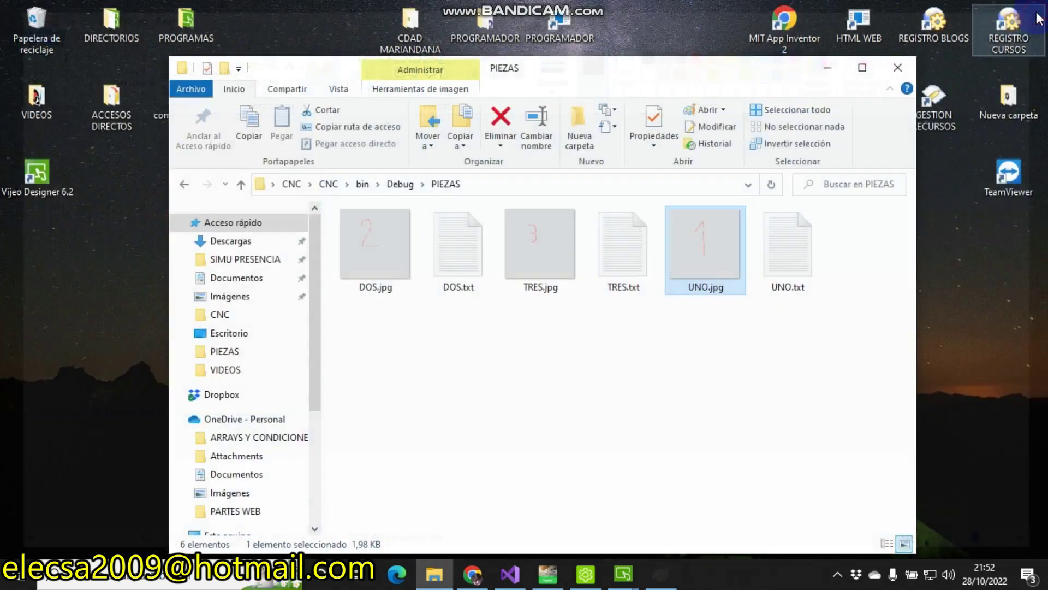
left_click(912, 65)
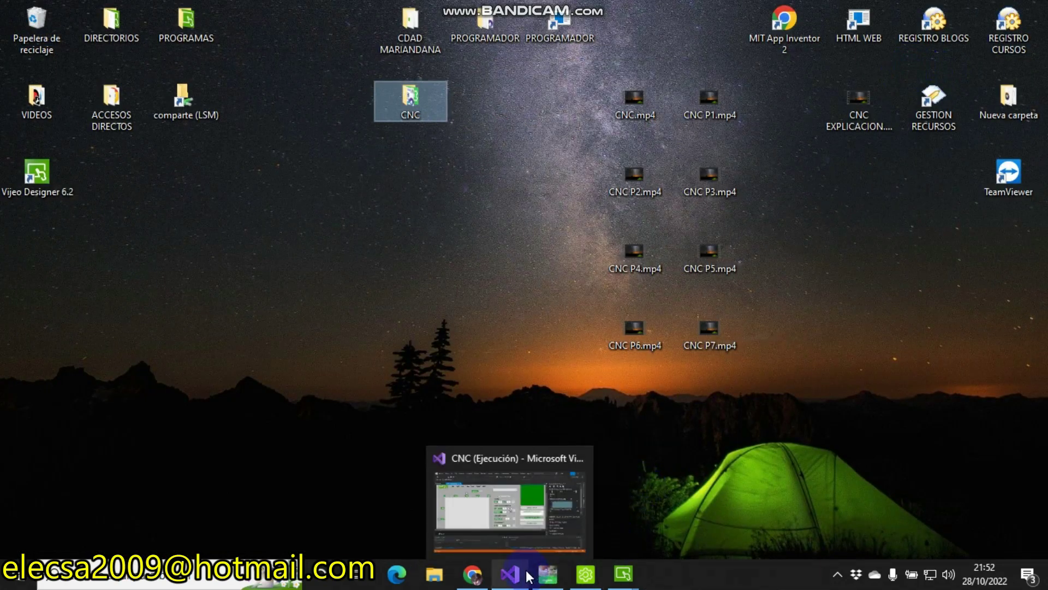
- Switch back to the CNC drawing window, draw another freehand stroke ending at about X 157, Y 226, and move the window around the screen
mouse_move(625, 576)
left_click(670, 538)
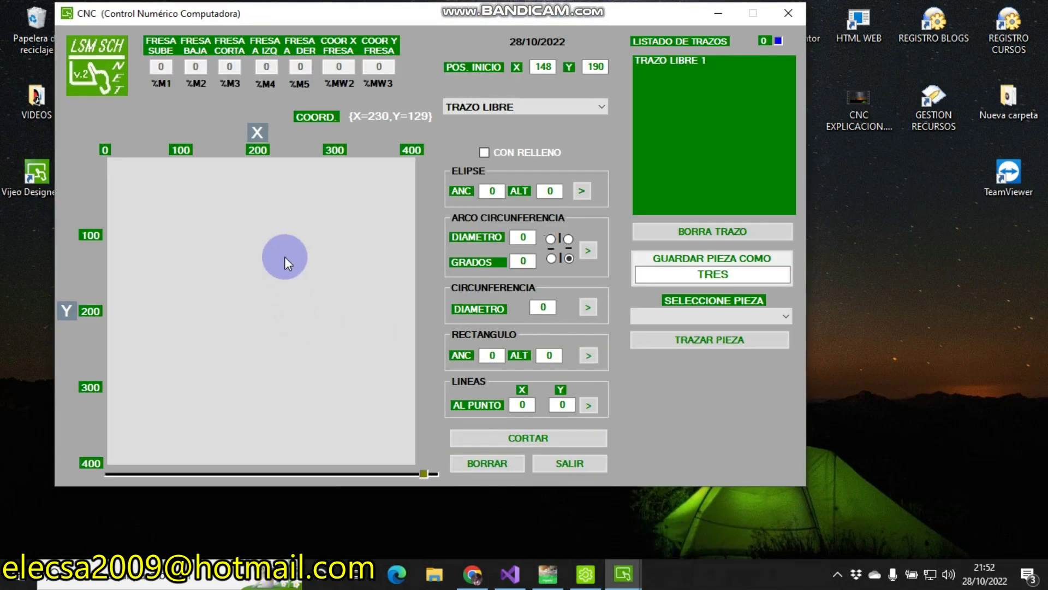
mouse_move(250, 240)
left_mouse_down()
mouse_move(252, 215)
mouse_move(241, 329)
mouse_move(228, 330)
left_mouse_up()
left_click_drag(340, 10, 358, 329)
left_click_drag(358, 264, 418, 28)
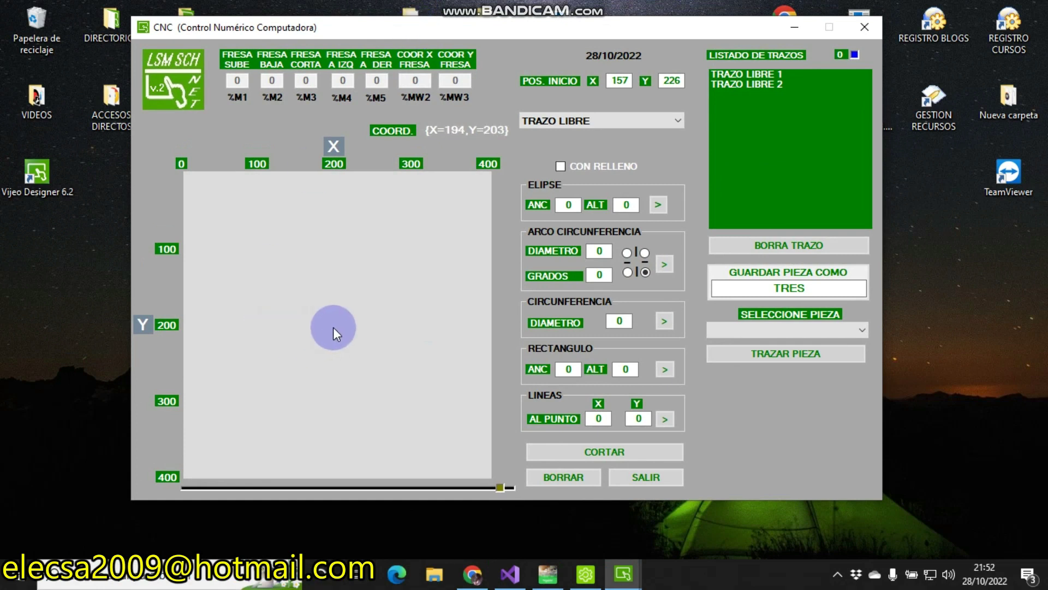
- Change the drawing mode from TRAZO LIBRE to SELECCIONAR
left_click(594, 119)
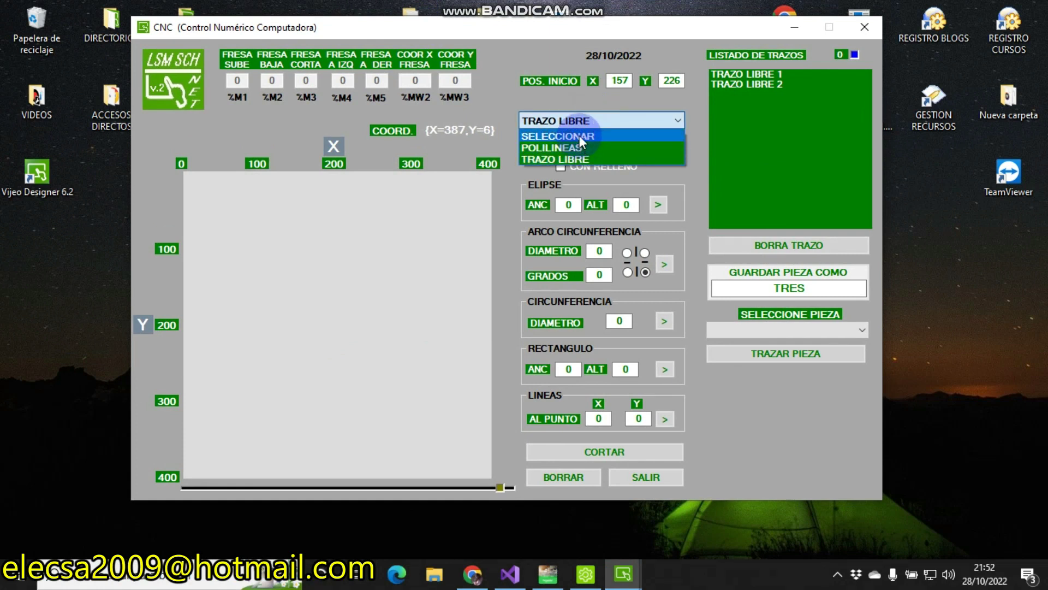
left_click(578, 135)
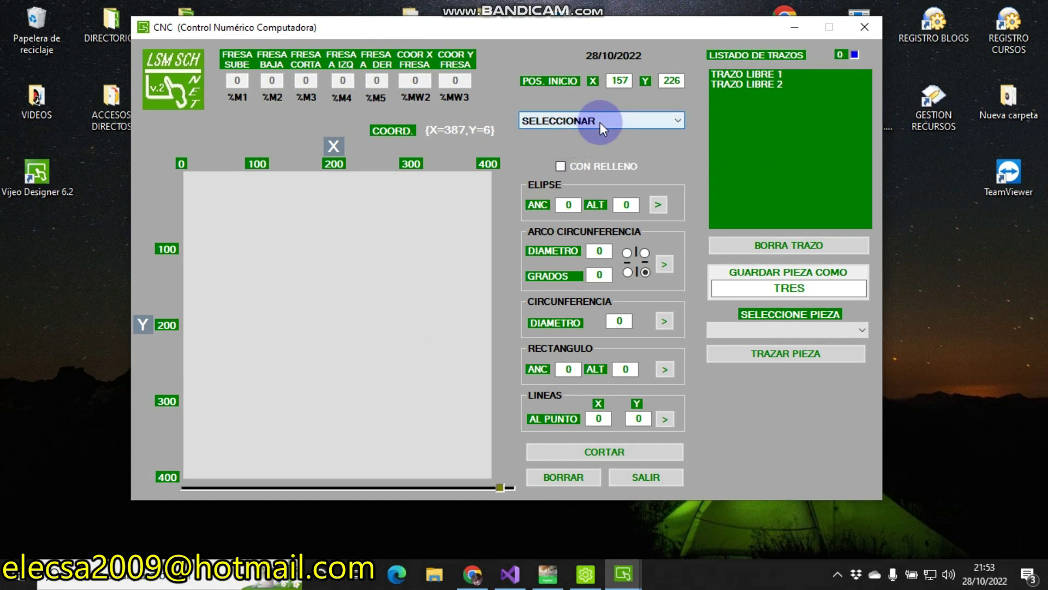
left_click(601, 122)
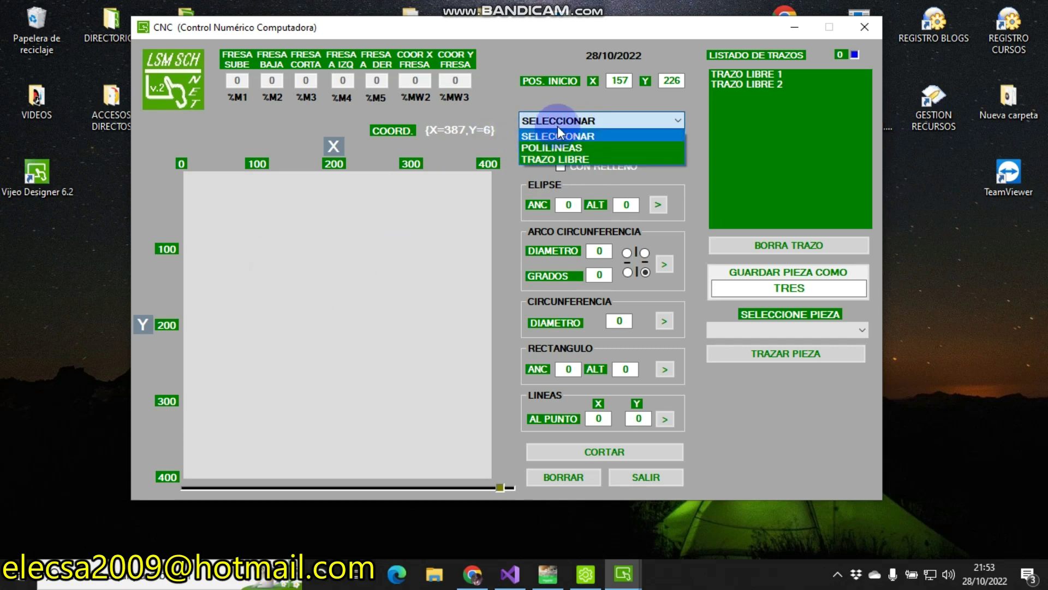
left_click(569, 134)
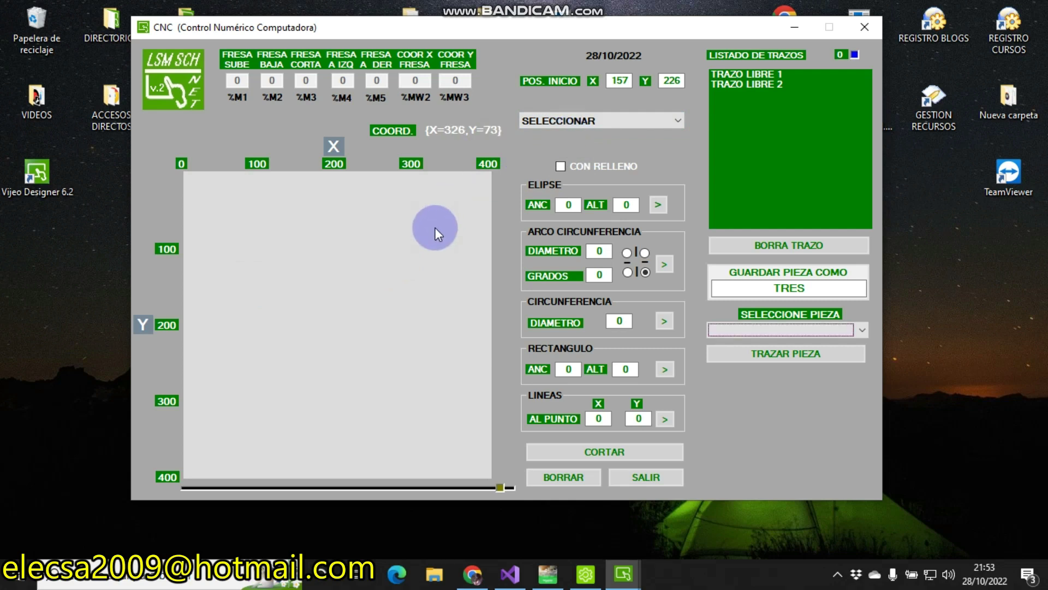
- Draw a circle with a diameter of 100 starting at X 203, Y 117 on the canvas
left_click(616, 327)
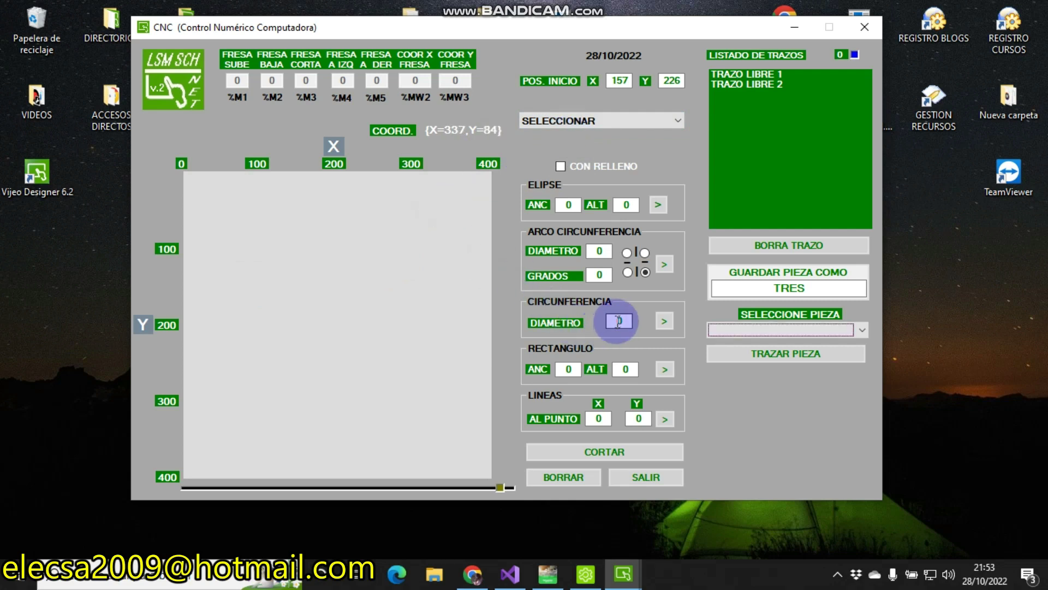
type("100")
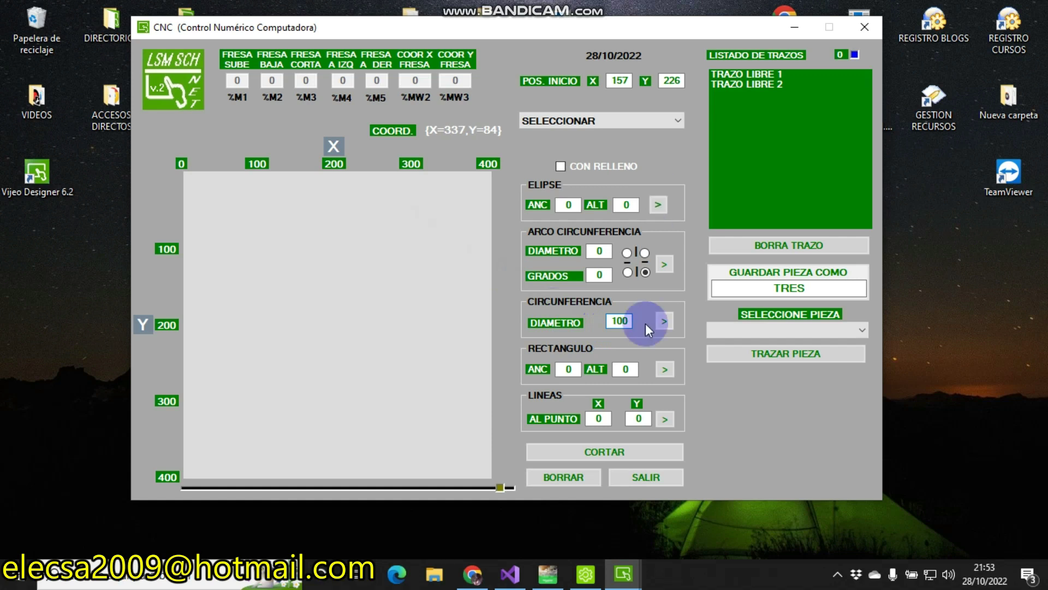
left_click(340, 262)
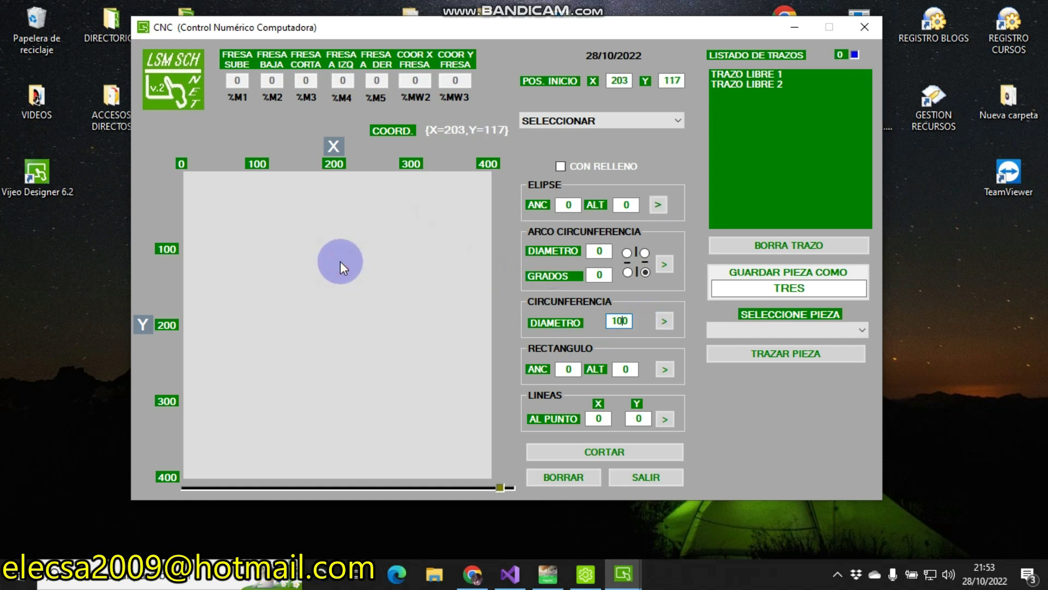
left_click(664, 322)
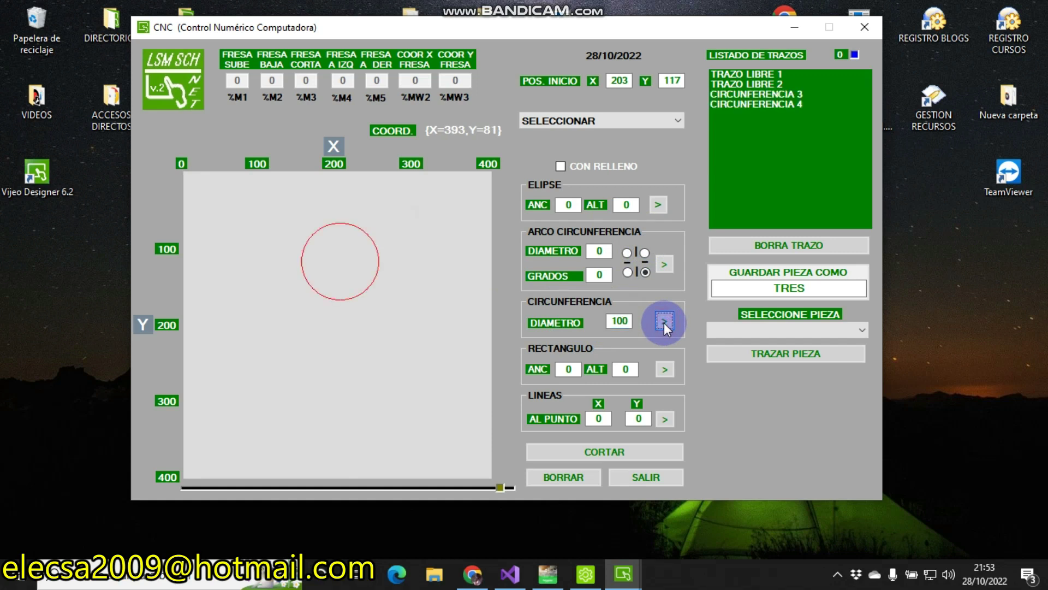
- Set the circle diameter to 140 and draw it around the existing circle at start position X 205, Y 116
left_click(341, 261)
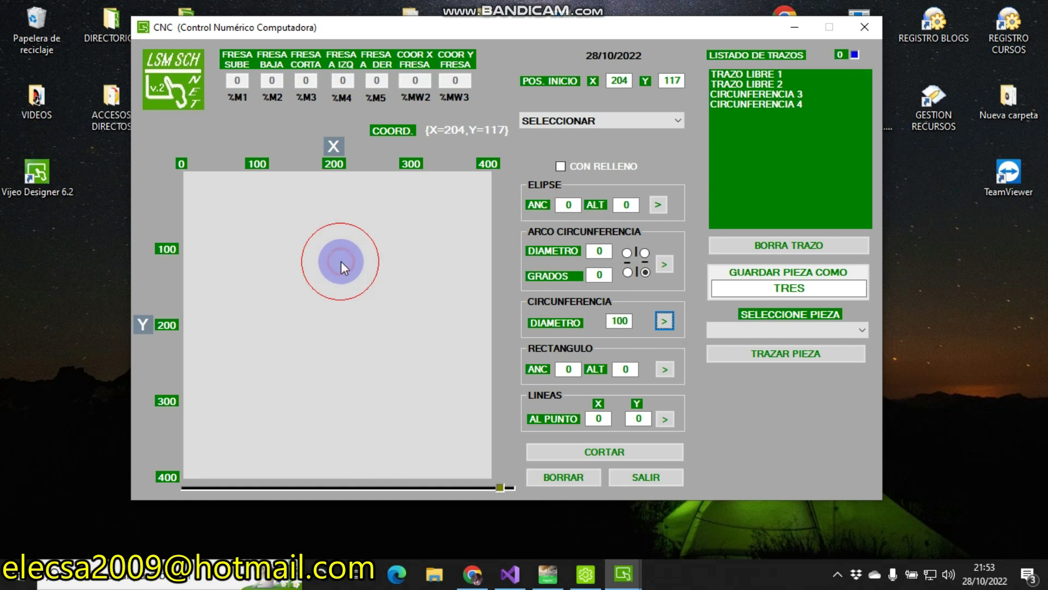
double_click(618, 320)
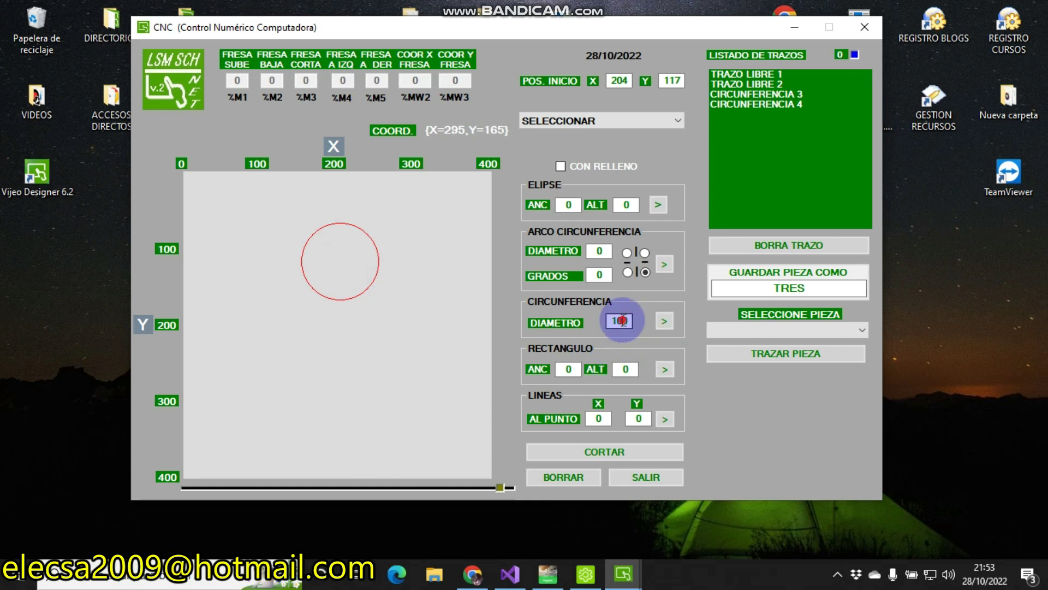
type("140")
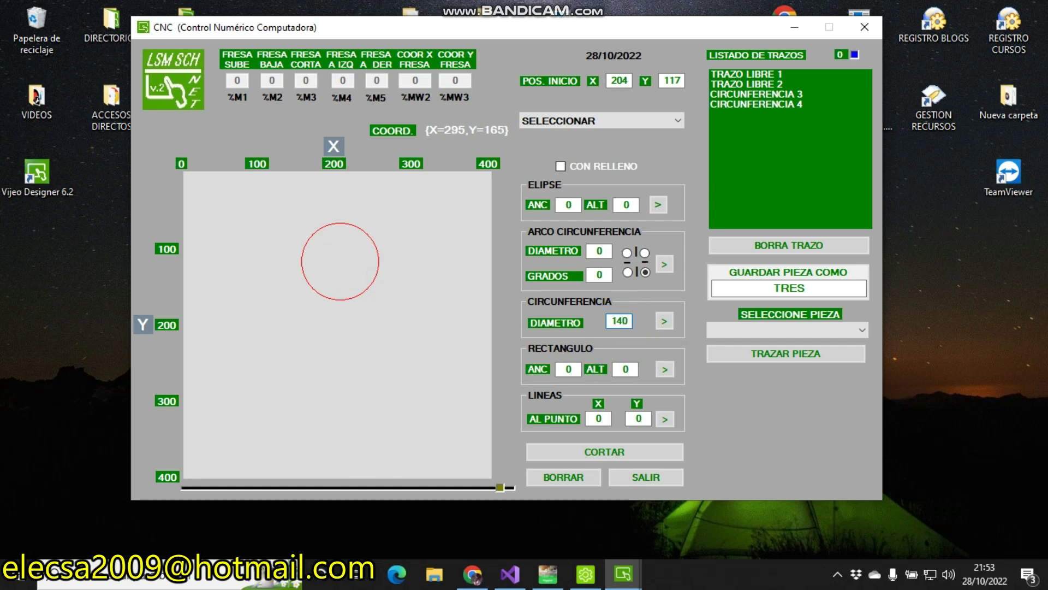
left_click(342, 266)
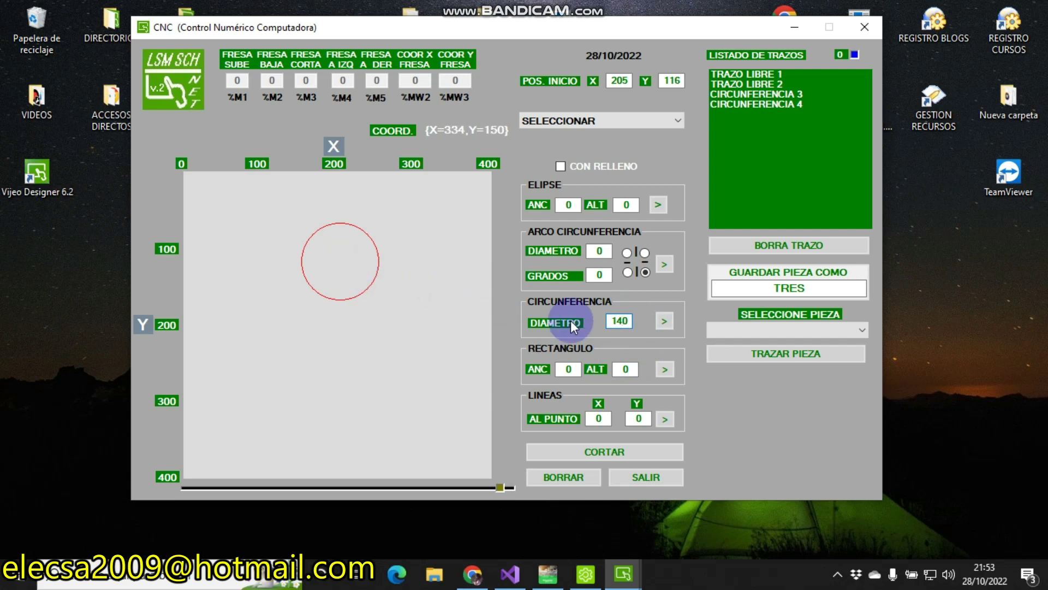
left_click(663, 321)
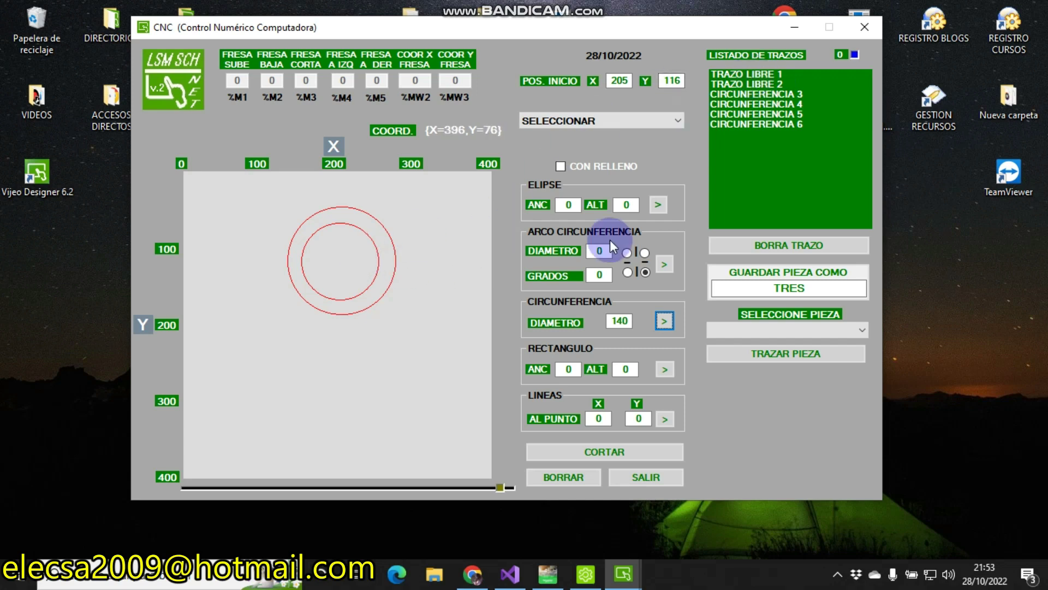
- Clear all strokes from the canvas and redraw only the 140-diameter circle at the same start position
left_click(575, 479)
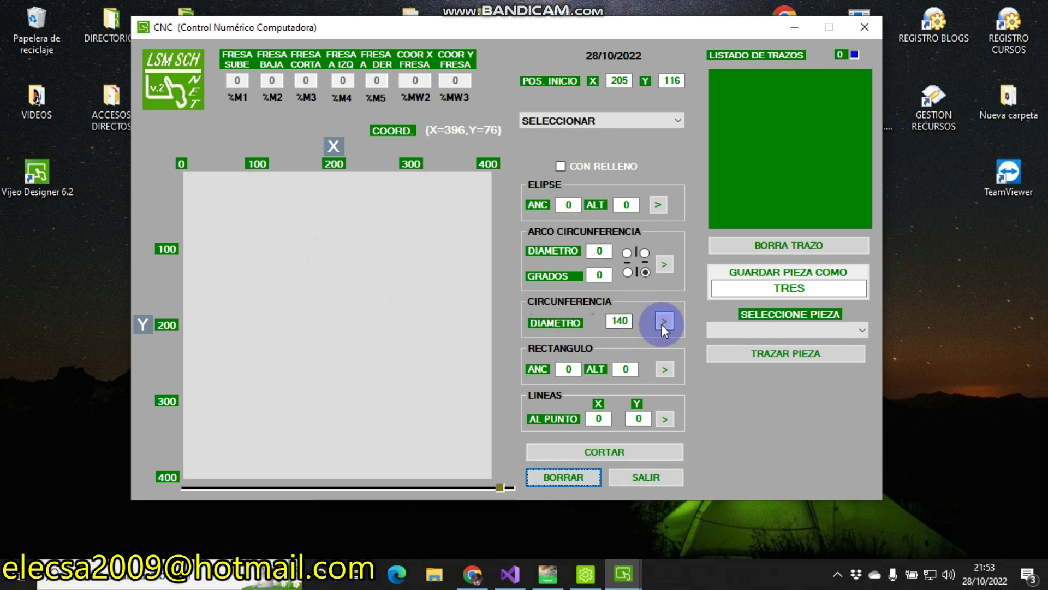
mouse_move(576, 30)
left_mouse_down()
mouse_move(566, 133)
mouse_move(568, 45)
mouse_move(559, 46)
mouse_move(574, 31)
left_mouse_up()
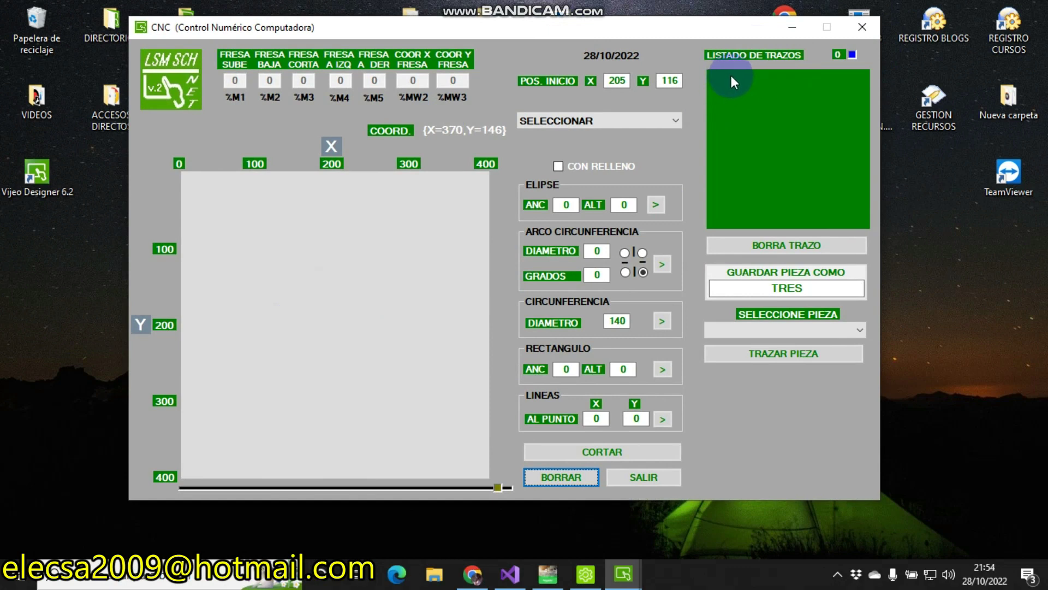
left_click(661, 322)
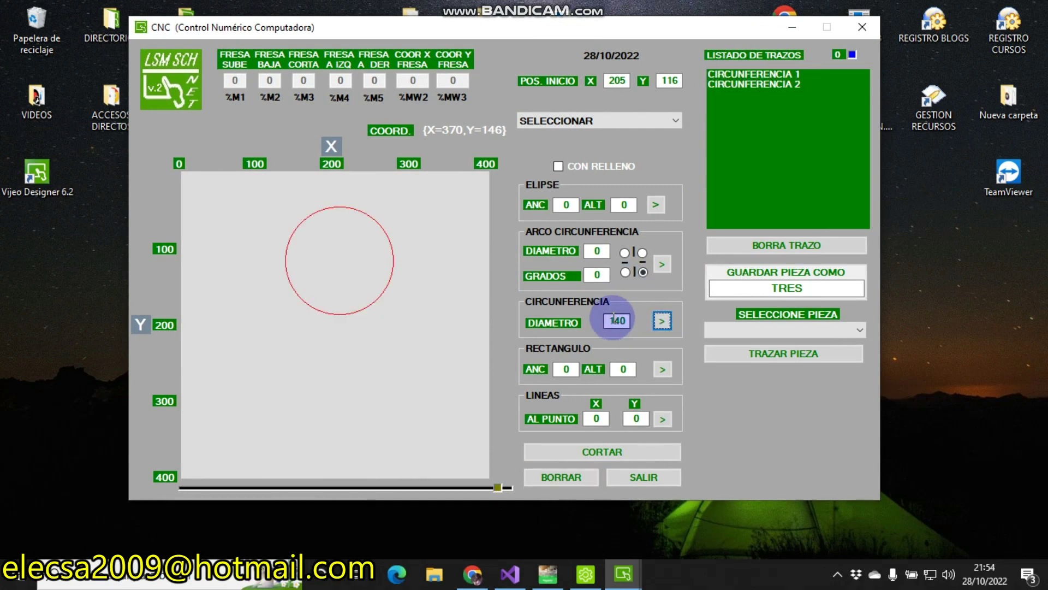
- Draw a second circle with a diameter of 110 inside the first one, at start position X 203, Y 115
left_click(339, 260)
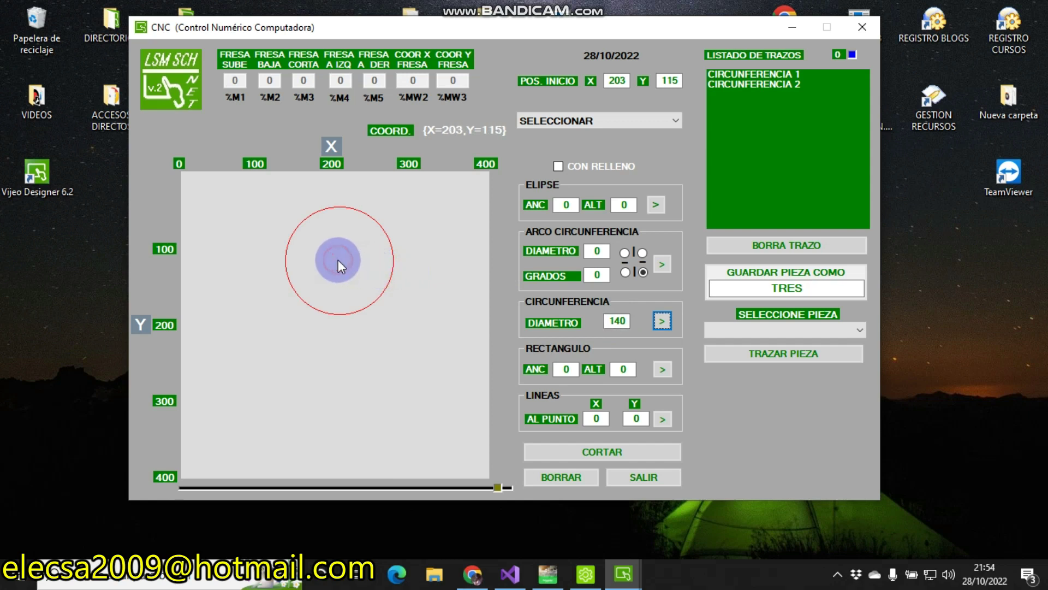
double_click(617, 320)
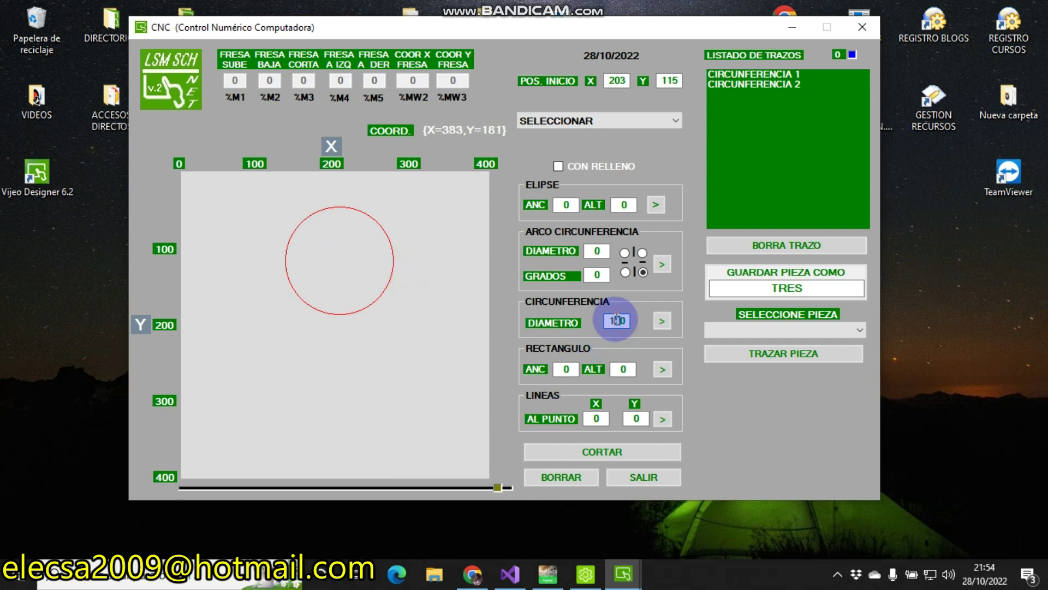
type("110")
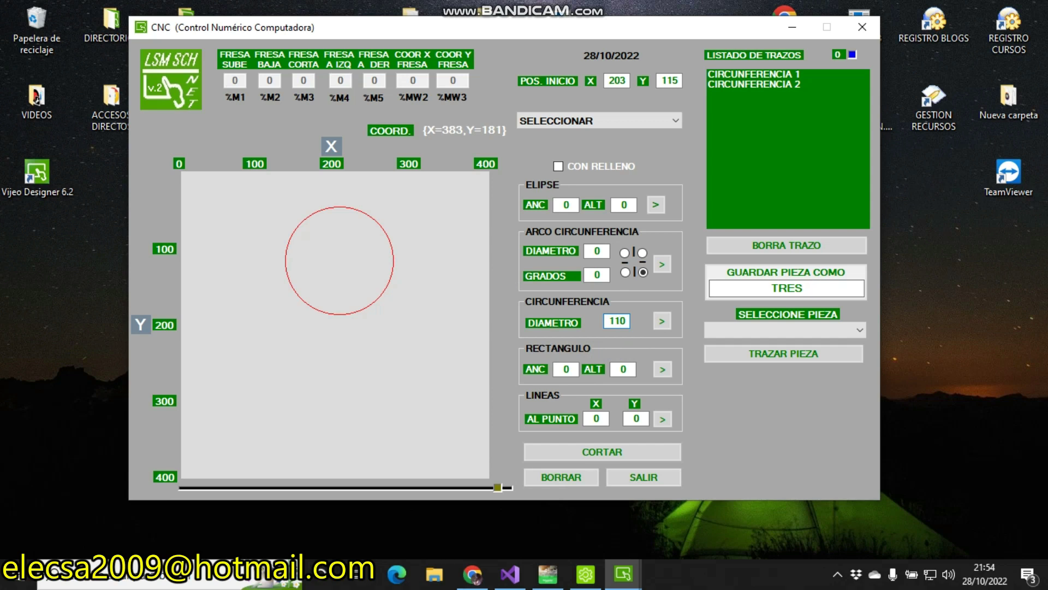
left_click(663, 322)
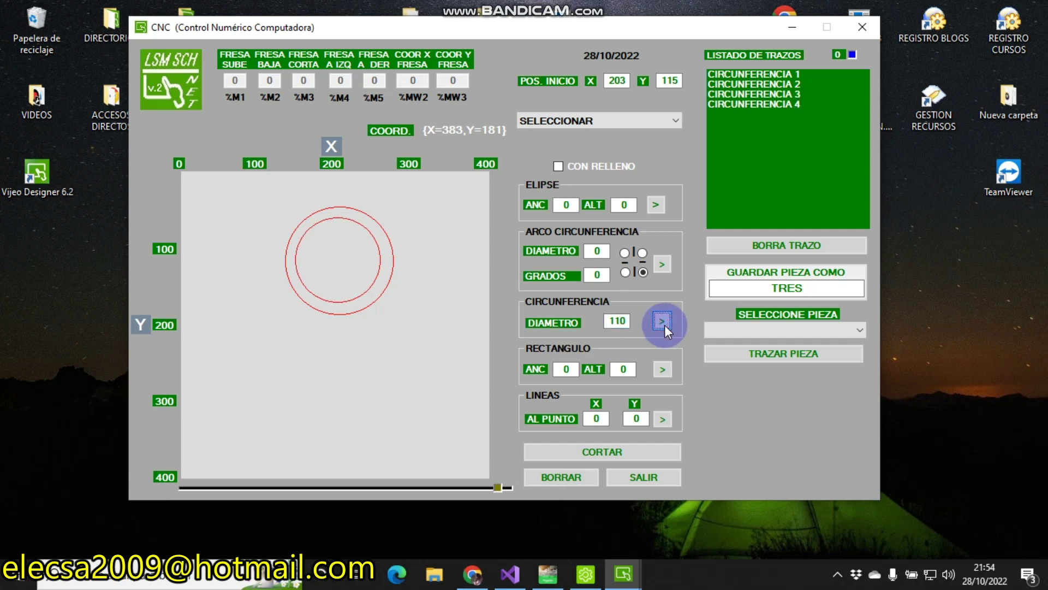
- In TRAZO LIBRE mode, sketch two U-shaped freehand curves below the circles, ending at about X 325, Y 152 and X 351, Y 203
left_click(558, 123)
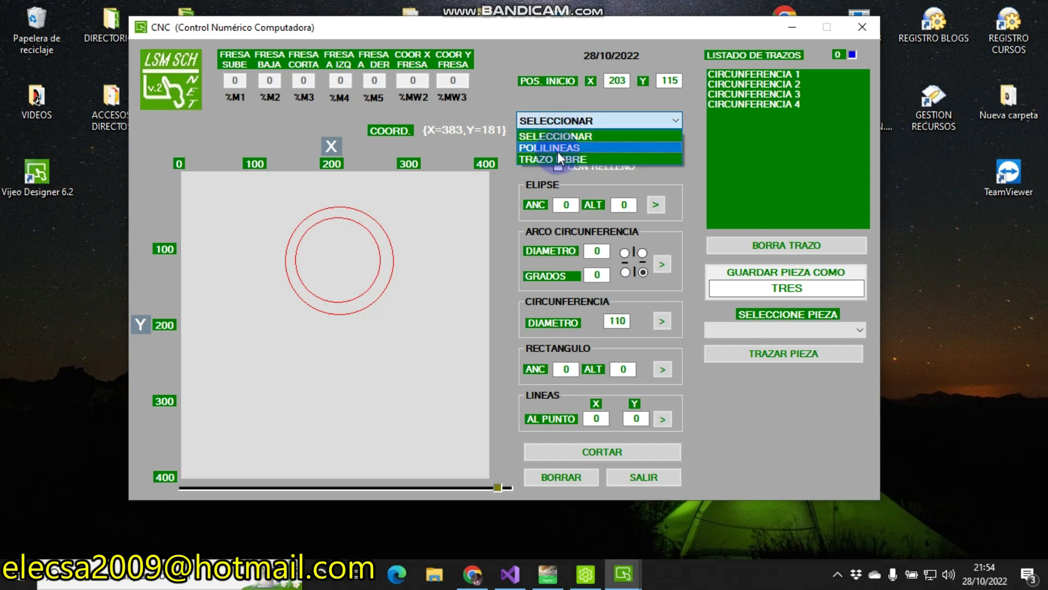
left_click(559, 159)
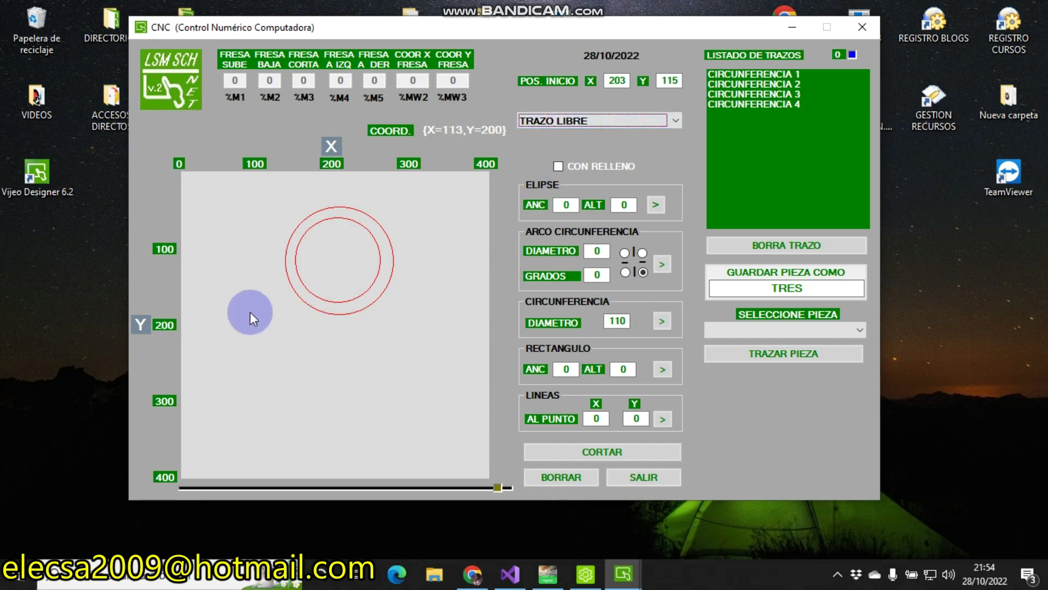
mouse_move(243, 287)
left_mouse_down()
mouse_move(255, 318)
mouse_move(291, 346)
mouse_move(337, 355)
mouse_move(404, 340)
mouse_move(432, 287)
left_mouse_up()
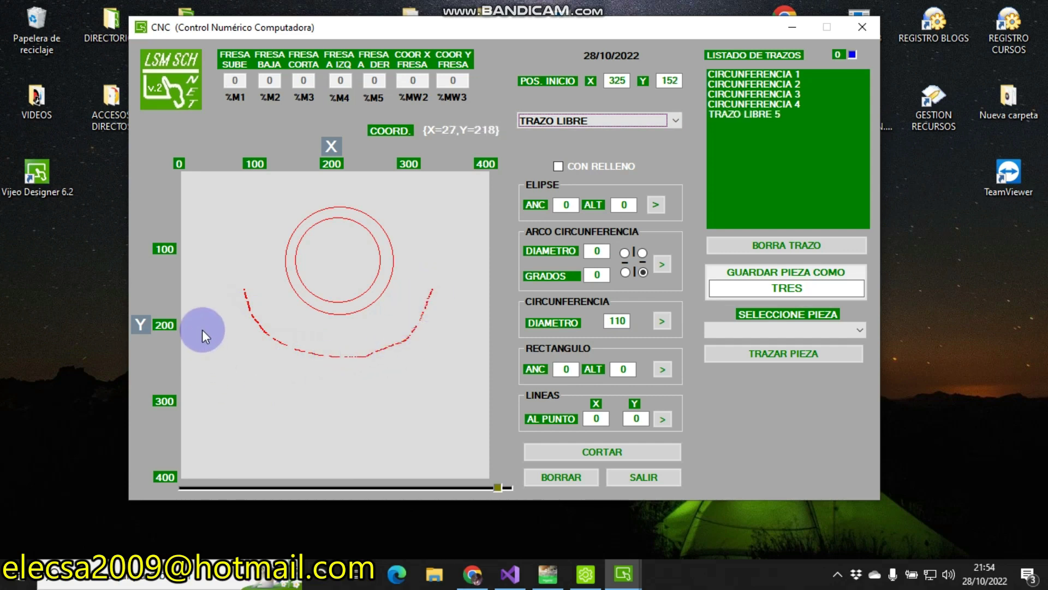
mouse_move(211, 317)
left_mouse_down()
mouse_move(237, 360)
mouse_move(334, 388)
mouse_move(415, 370)
mouse_move(452, 326)
left_mouse_up()
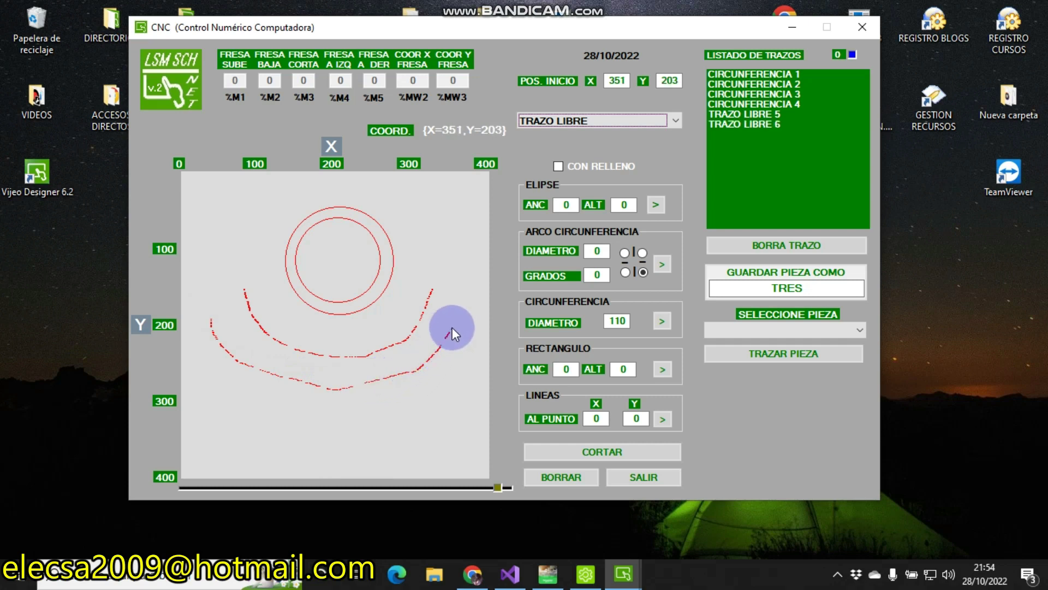
- Return to SELECCIONAR mode and draw a rectangle 40 wide and 70 high below the curves at X 187, Y 309
left_click(609, 122)
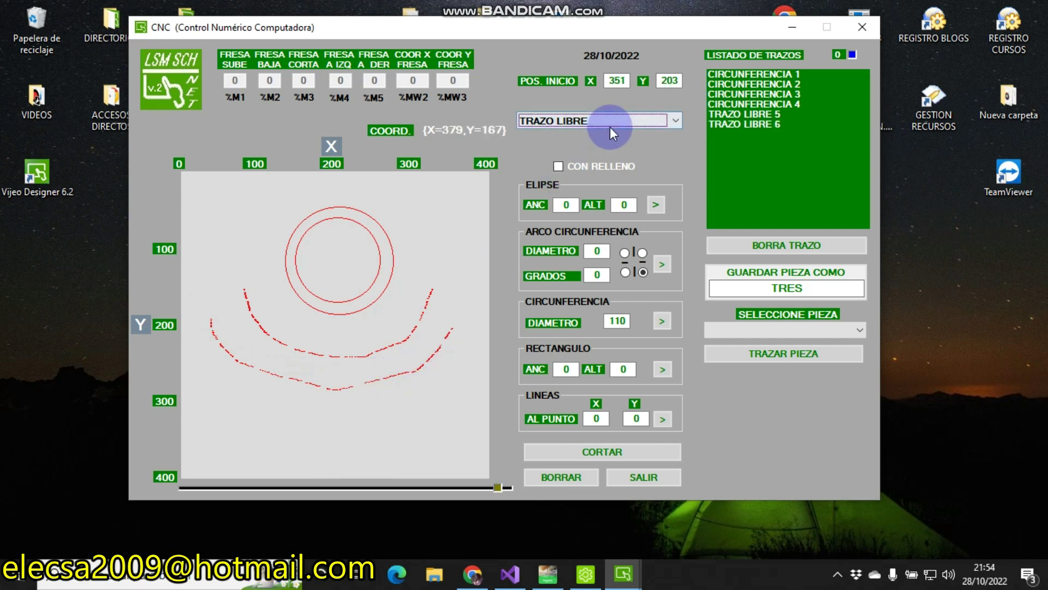
left_click(590, 136)
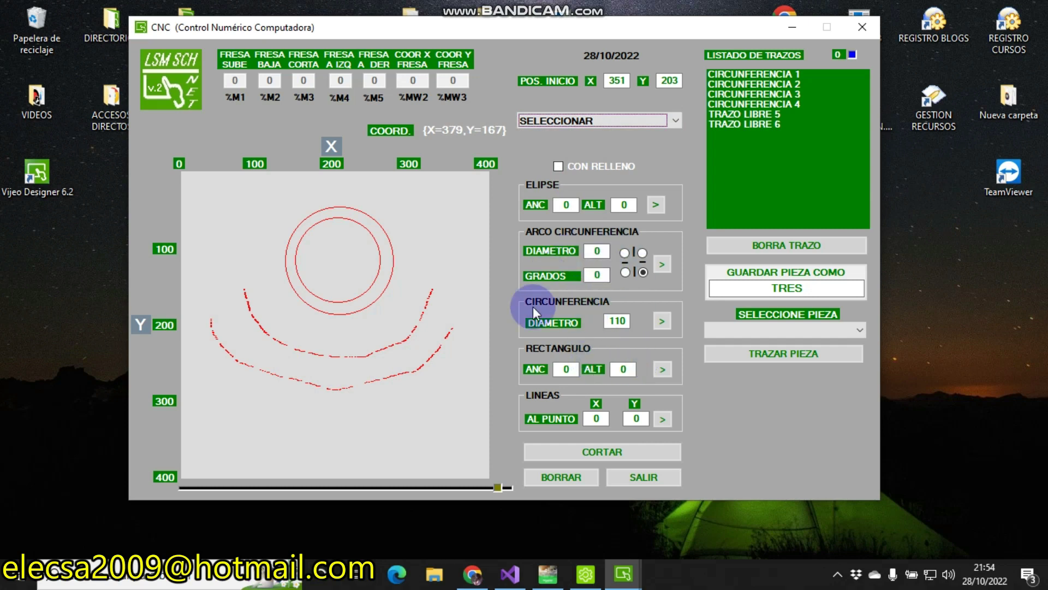
left_click(566, 369)
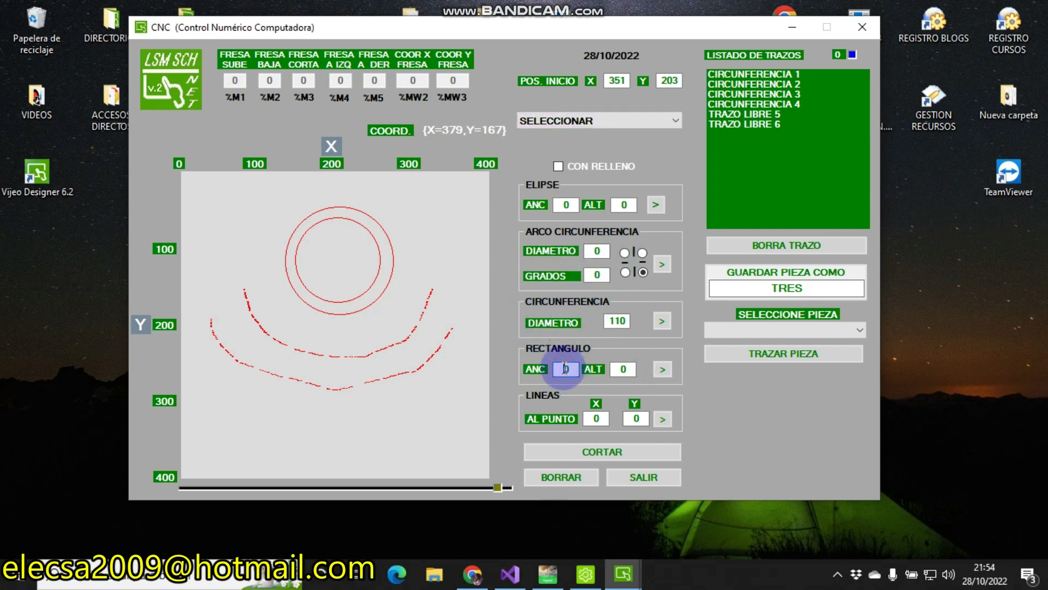
type("40")
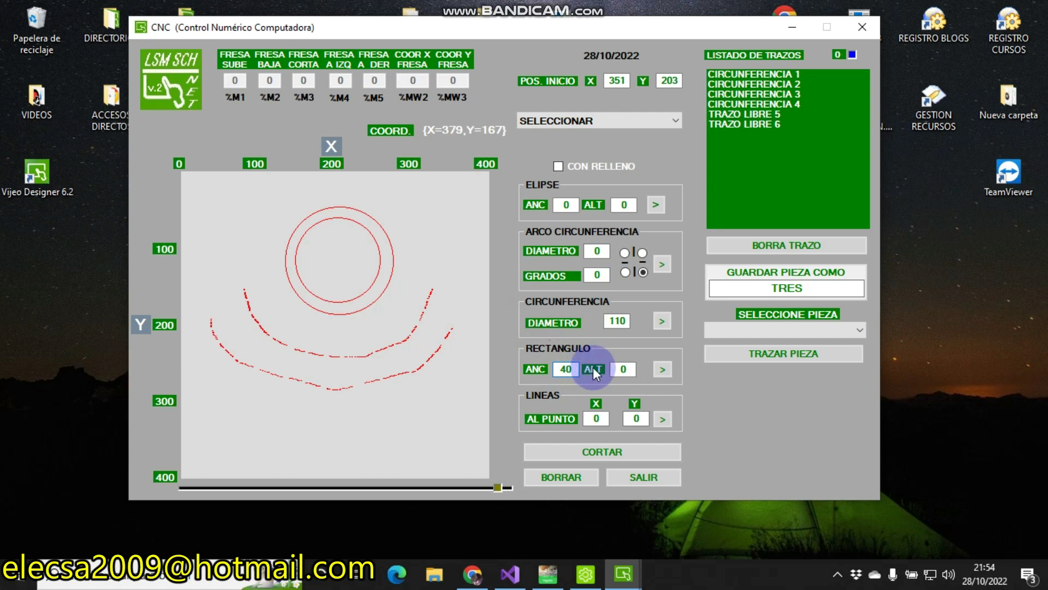
left_click(623, 369)
type("70")
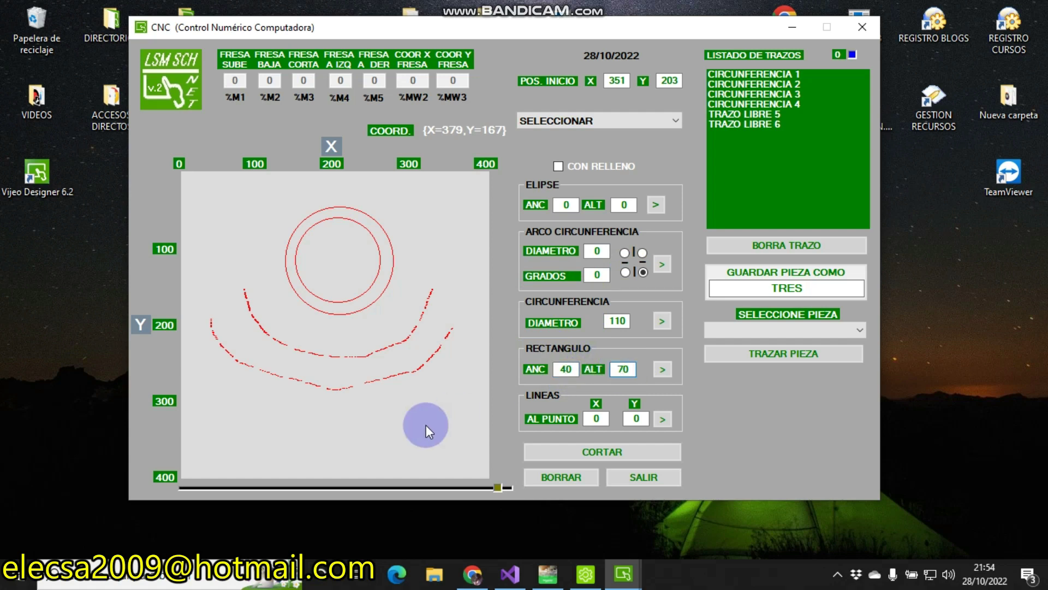
left_click(325, 408)
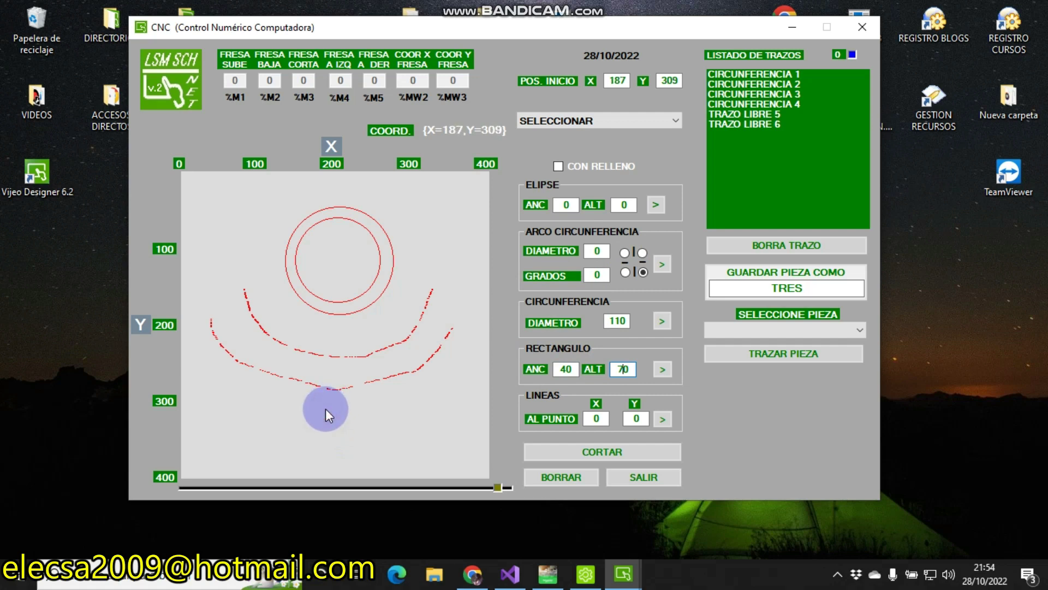
left_click(661, 370)
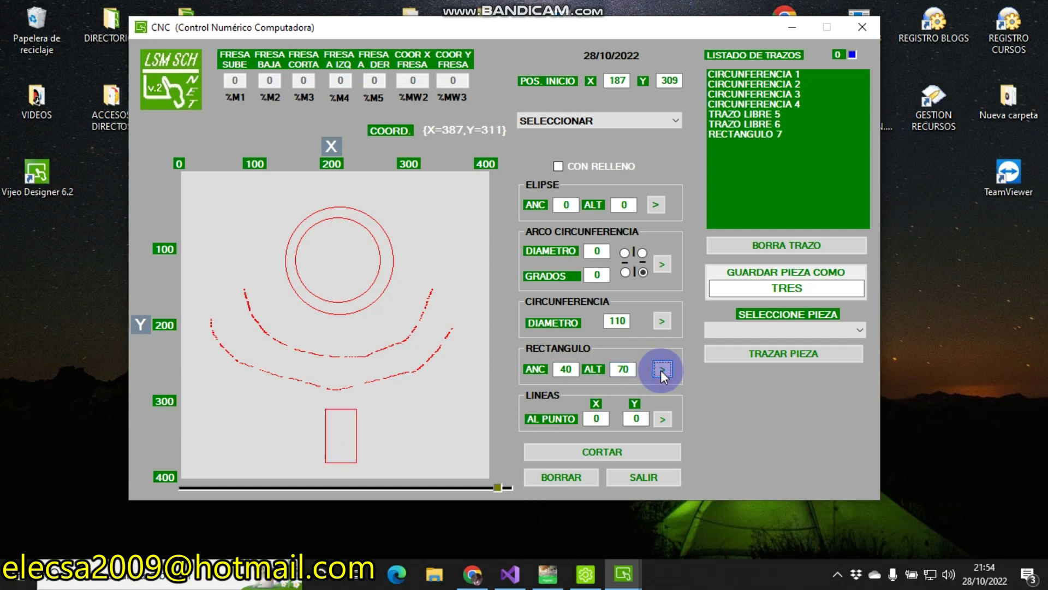
- Save the drawn piece as COMPOSICION and open the list of saved pieces
left_click(747, 290)
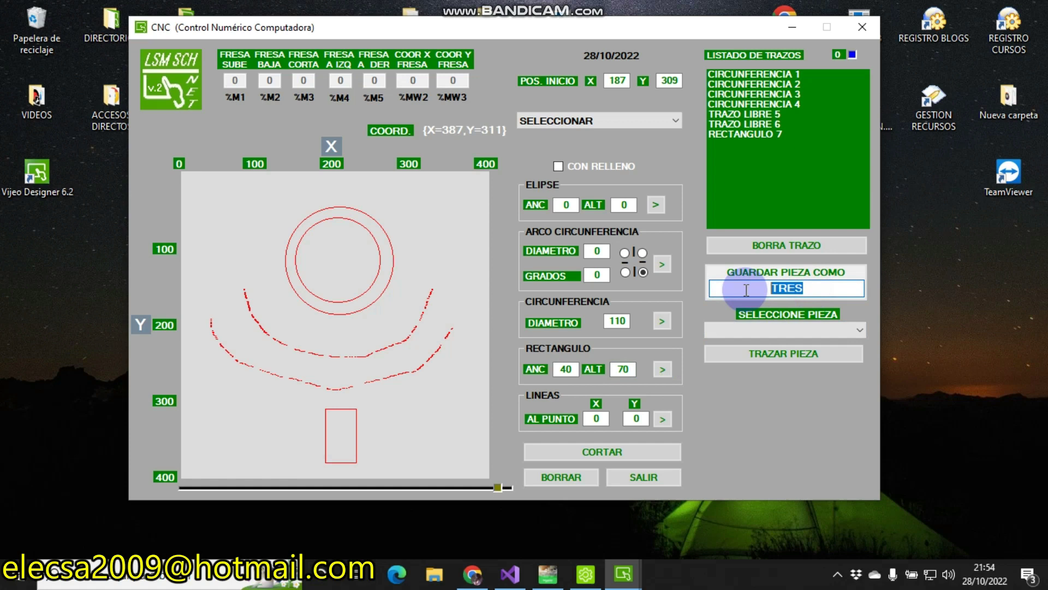
type("COMPOS")
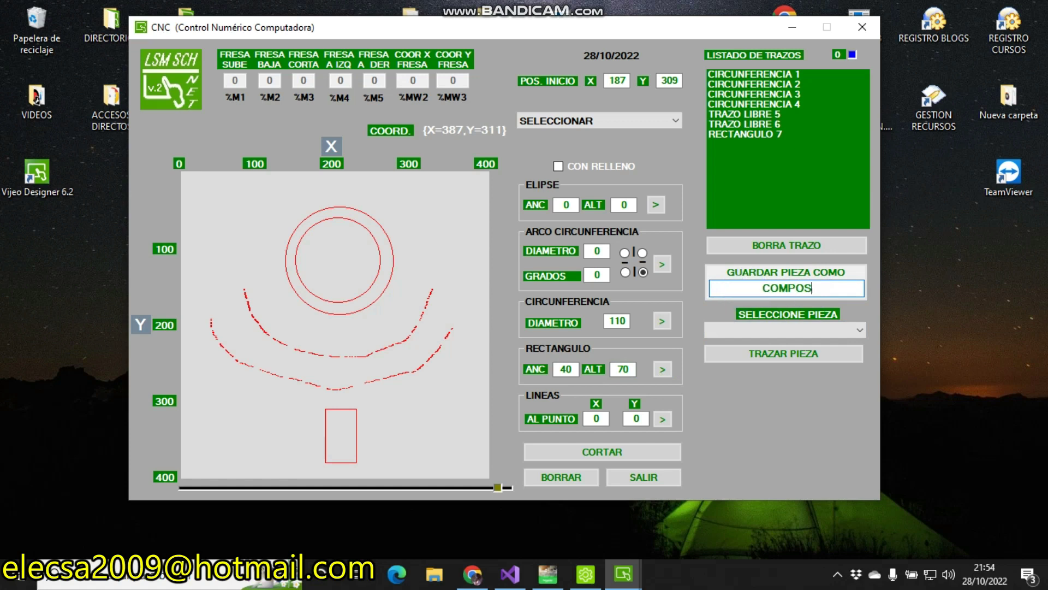
type("ICION")
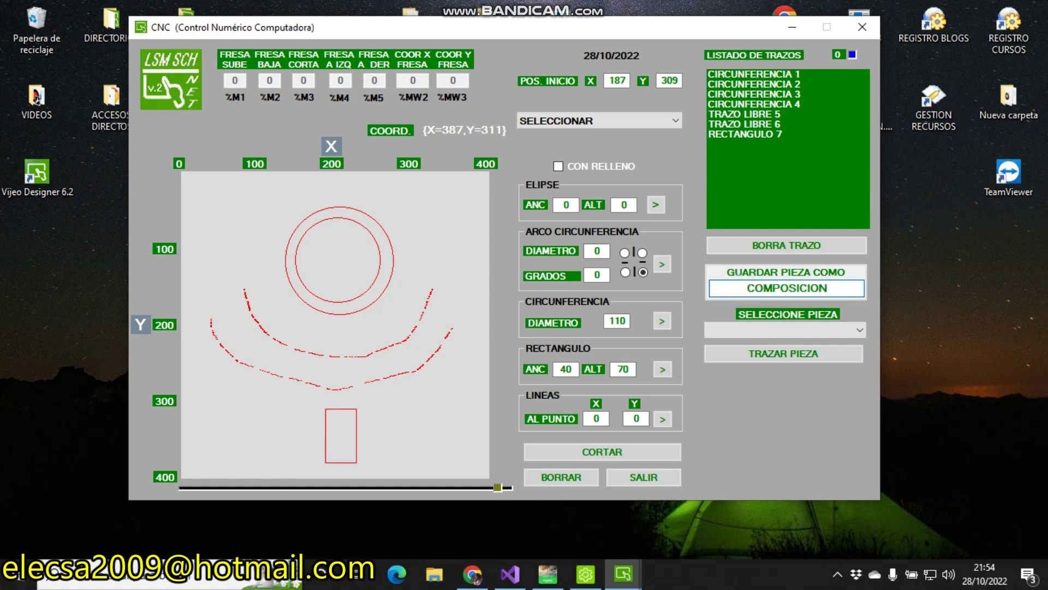
left_click(821, 270)
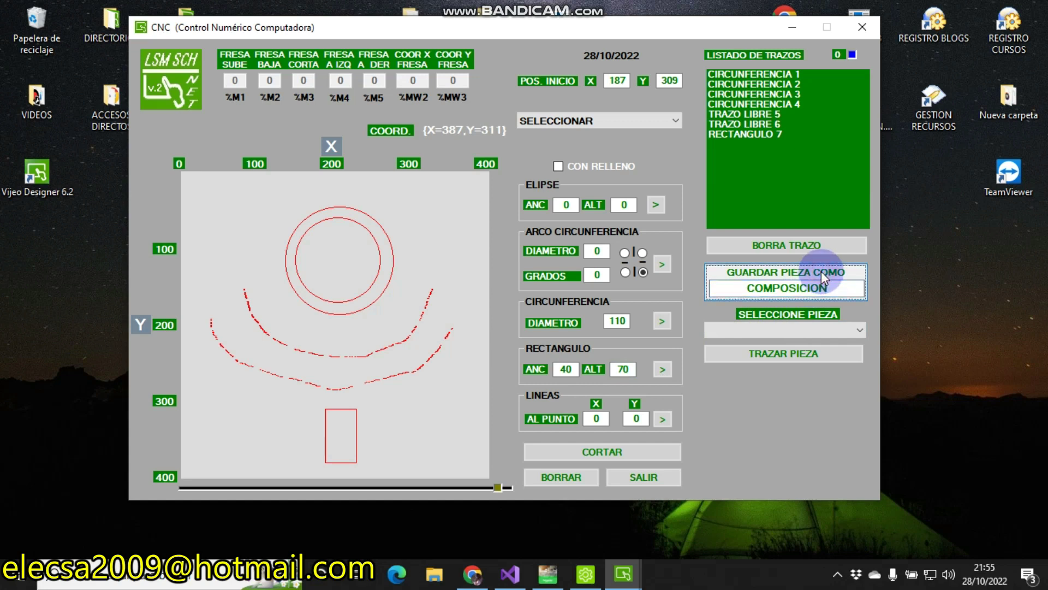
left_click(790, 332)
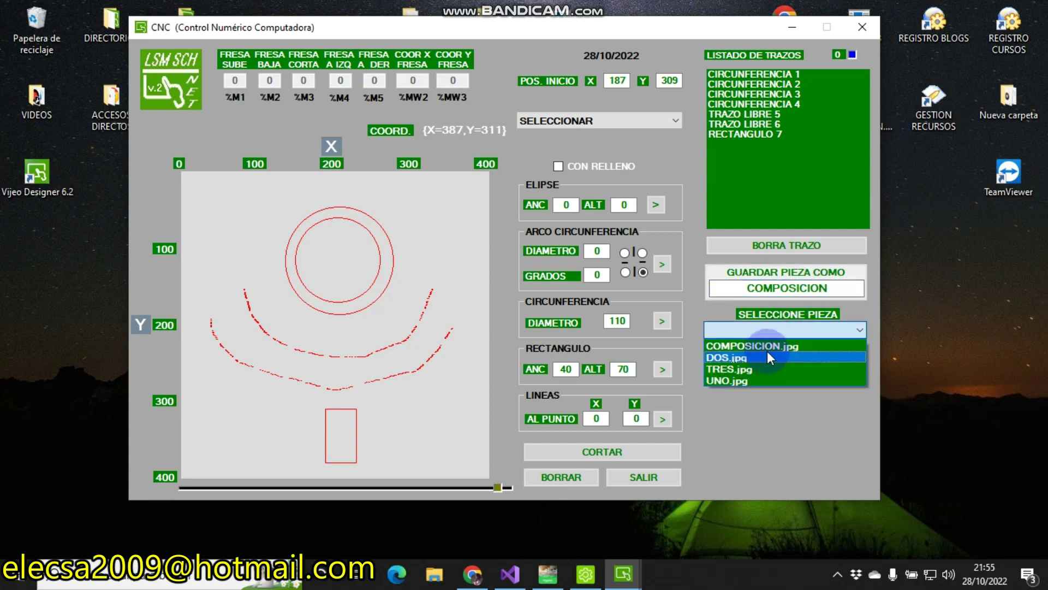
- Close the CNC application and minimize the Visual Studio window
left_click(868, 25)
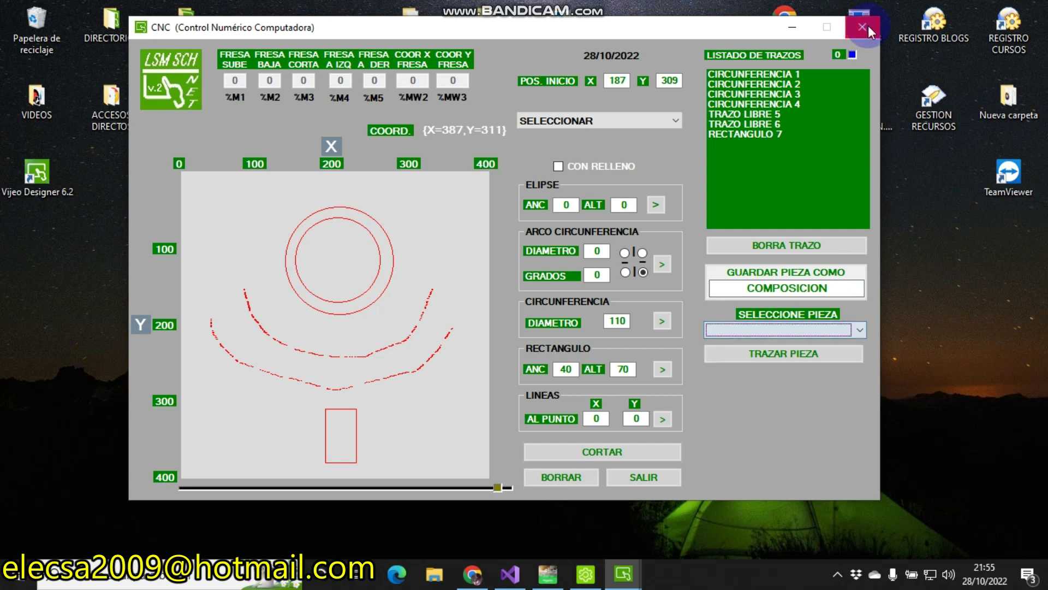
left_click(868, 25)
mouse_move(623, 574)
left_click(696, 490)
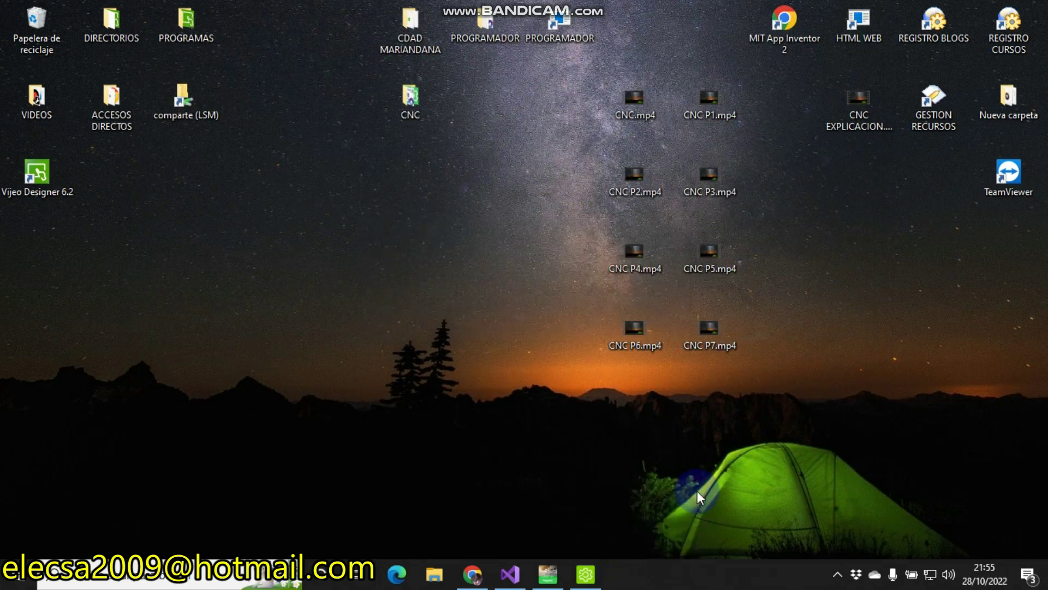
left_click(983, 14)
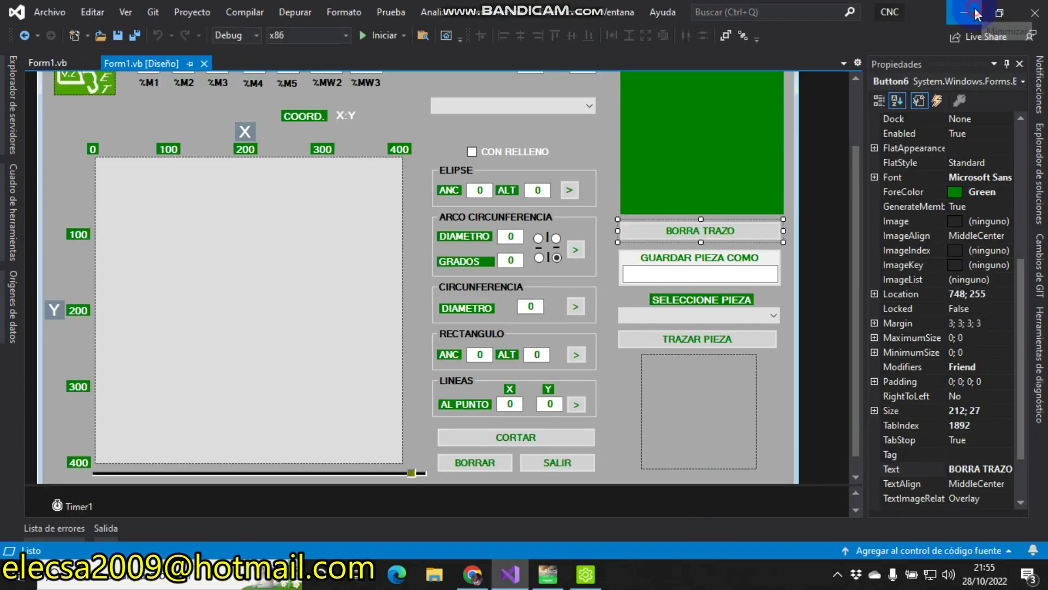
- Open the CNC folder on the desktop and browse through CNC, bin and Debug to the PIEZAS folder
double_click(421, 100)
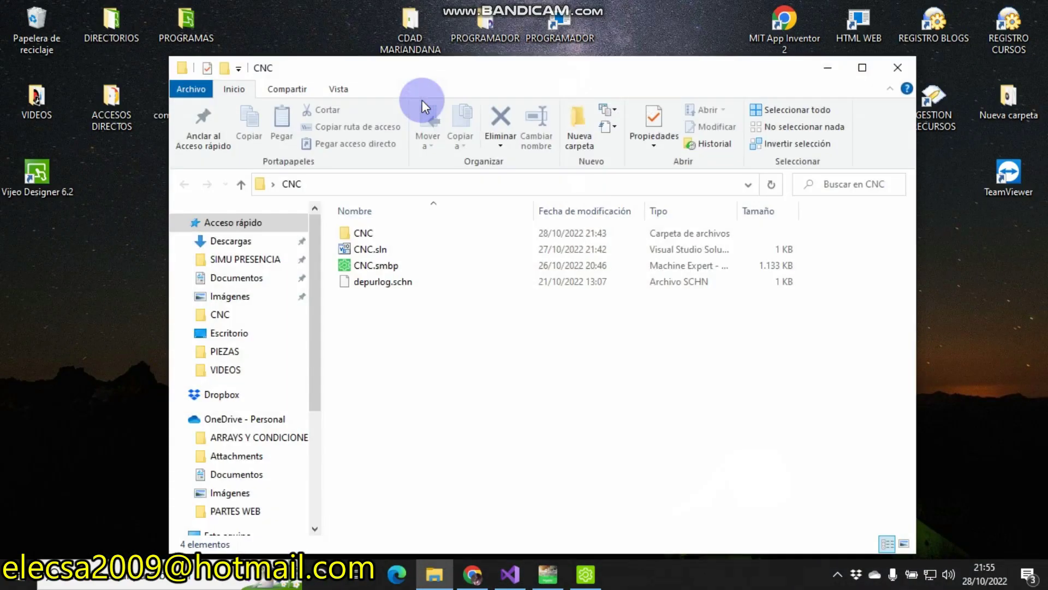
double_click(371, 234)
double_click(374, 235)
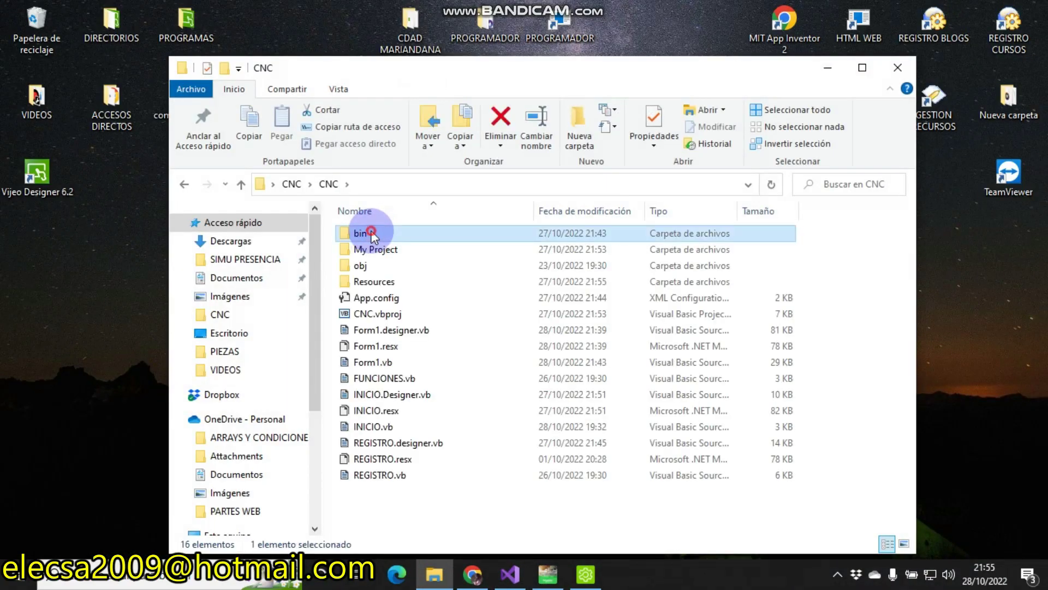
double_click(373, 235)
left_click(373, 235)
double_click(371, 232)
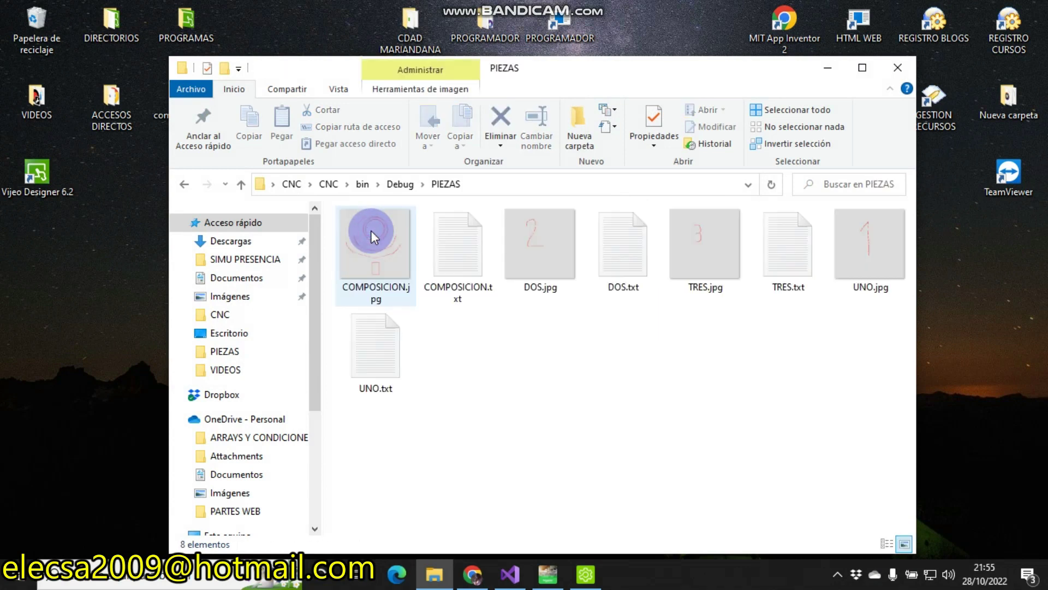
- View the saved drawing COMPOSICION.jpg in Paint and close it
left_click(367, 226)
double_click(367, 225)
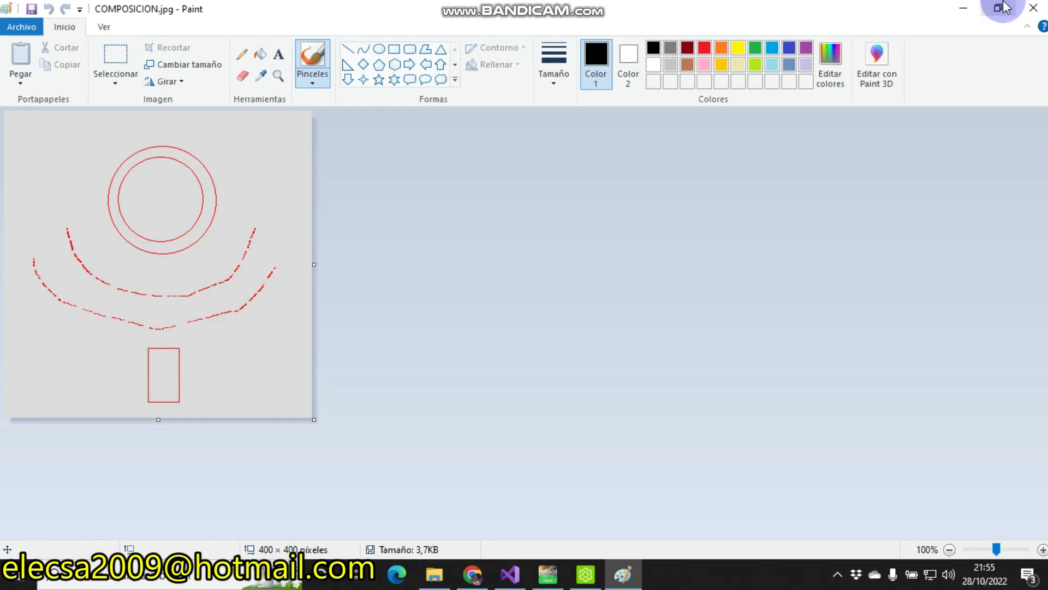
left_click(1033, 7)
- Open COMPOSICION.txt in Notepad and review its coordinate list from CIRCUNFERENCIA 1 through TRAZO LIBRE to the start of RECTANGULO 7
double_click(449, 230)
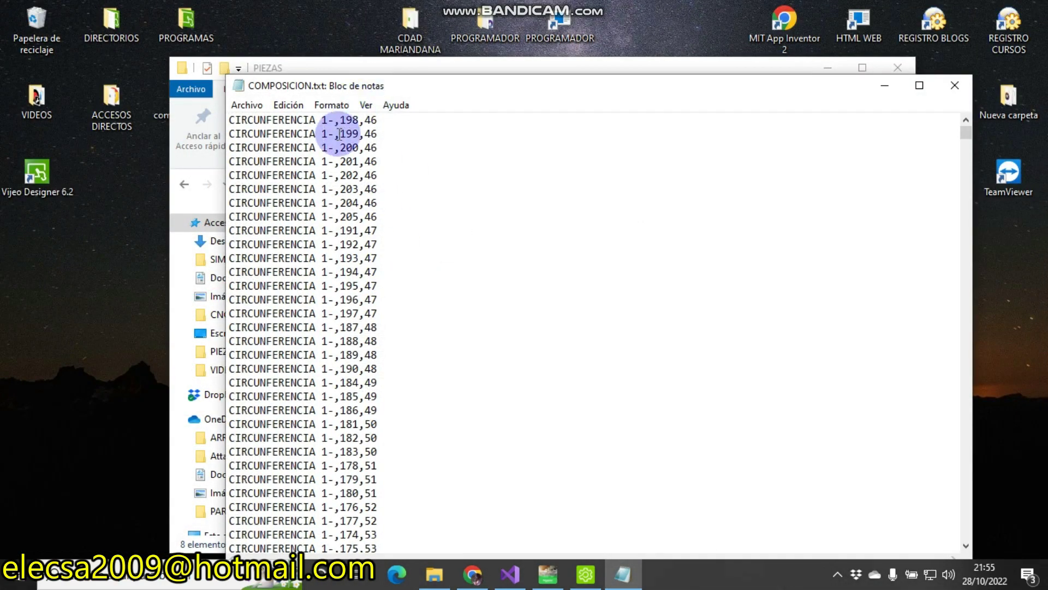
left_click_drag(967, 129, 965, 306)
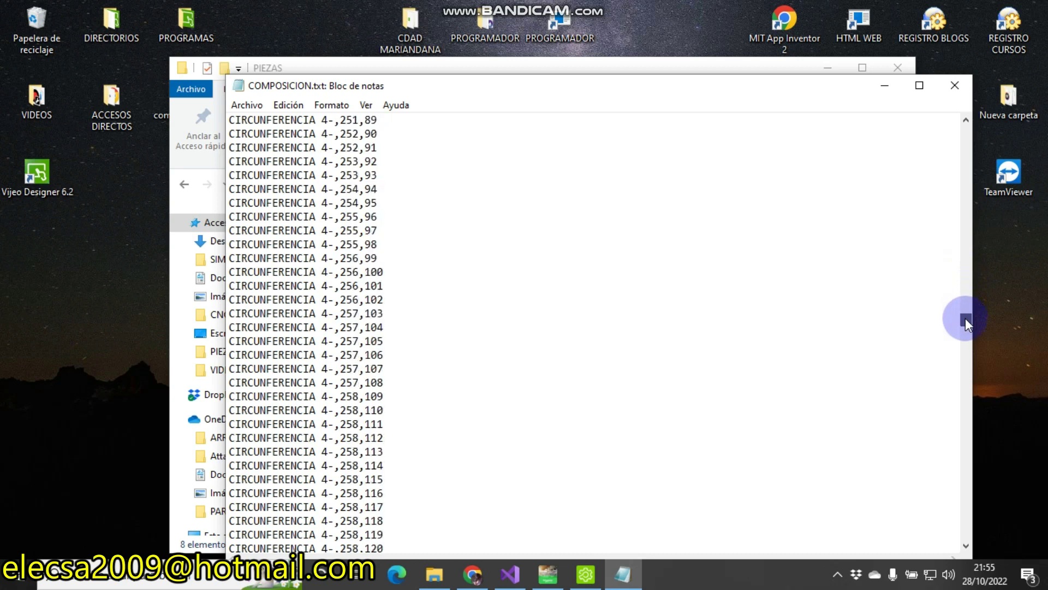
left_click_drag(965, 339, 965, 349)
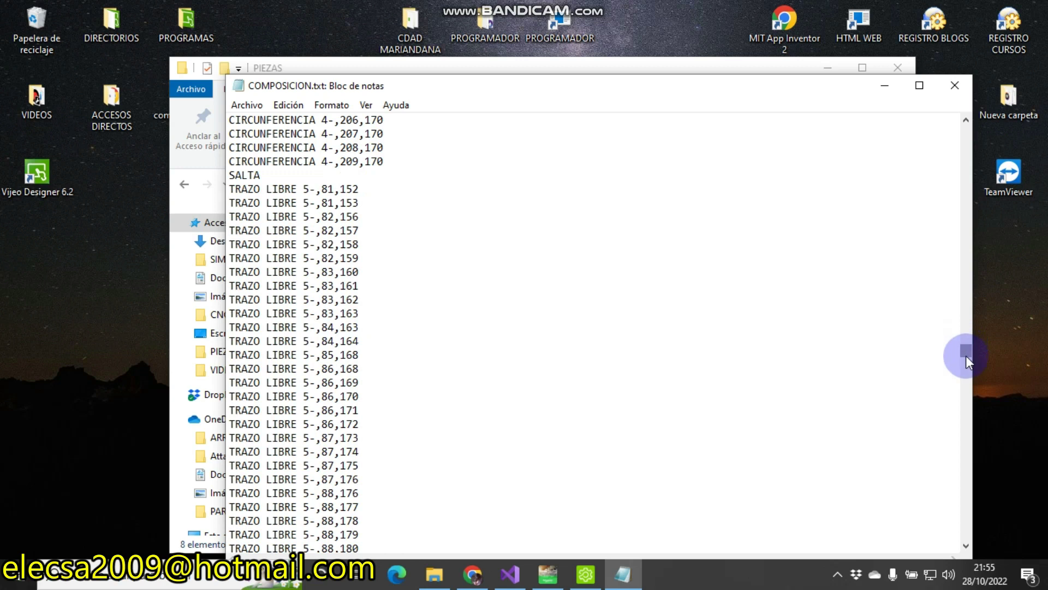
left_click_drag(967, 349, 964, 469)
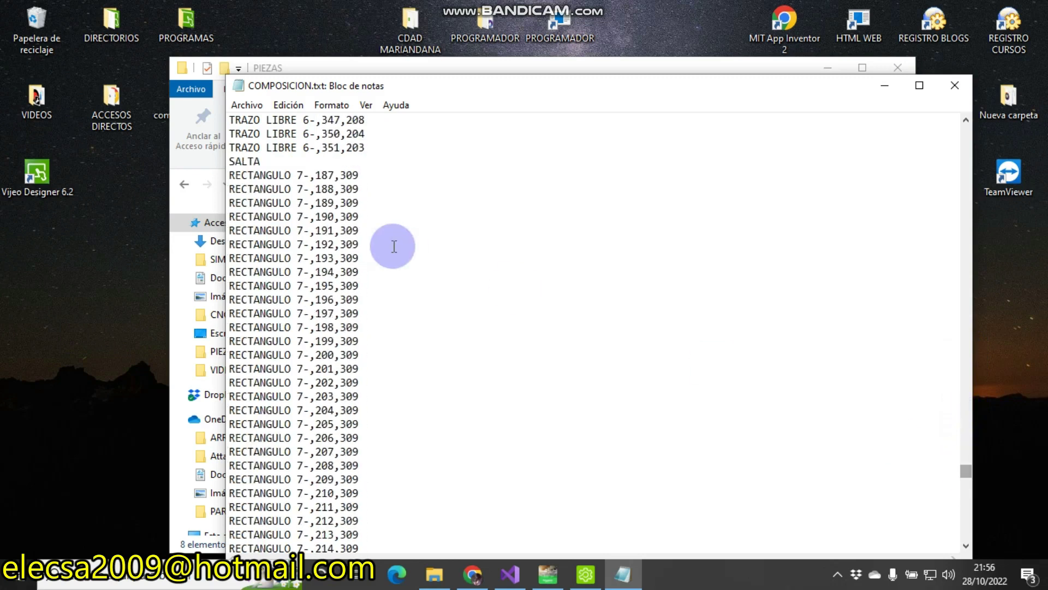
- Highlight the SALTA line and the first RECTANGULO 7 coordinates, and close the text file and the PIEZAS folder
left_click(269, 163)
left_click_drag(269, 163, 218, 165)
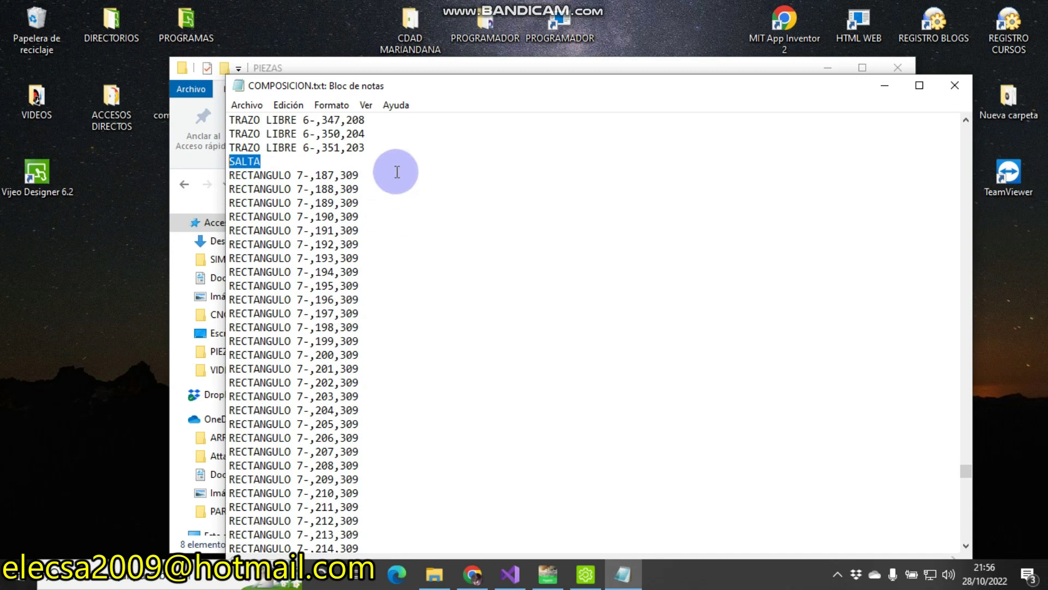
left_click(369, 146)
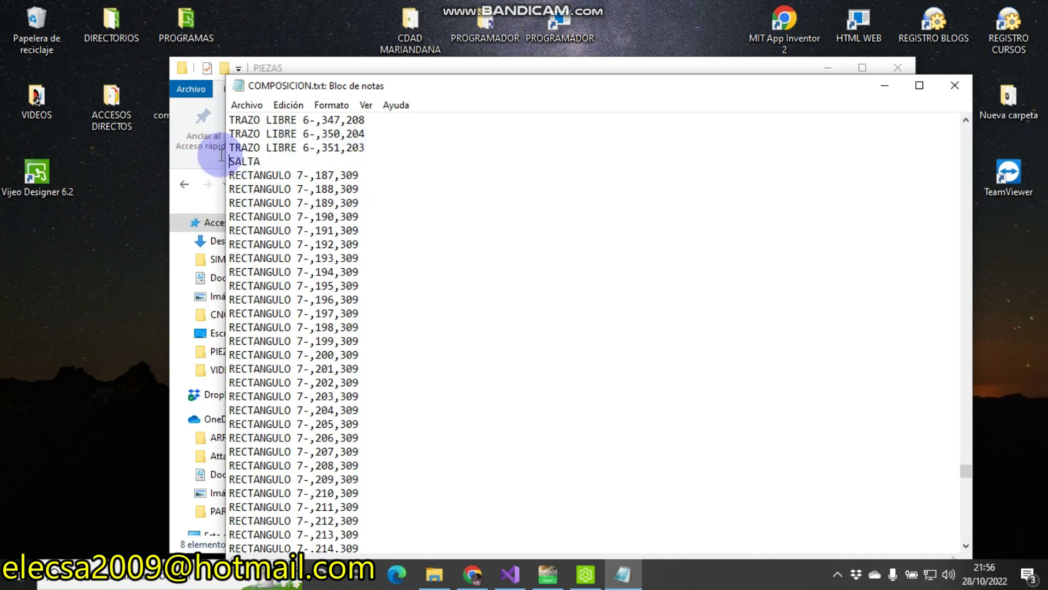
left_click_drag(365, 178, 293, 176)
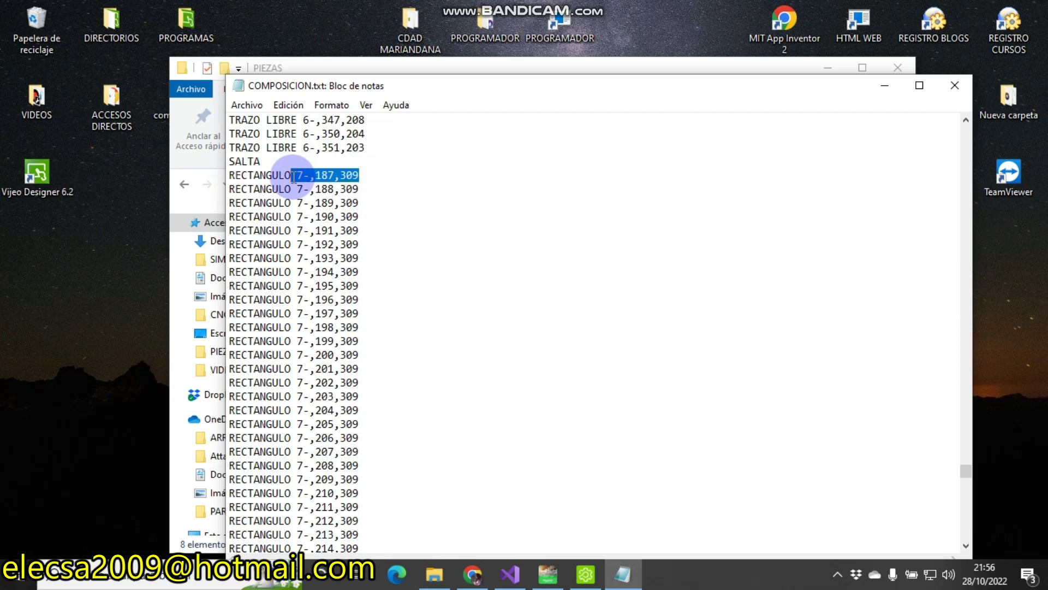
left_click(955, 83)
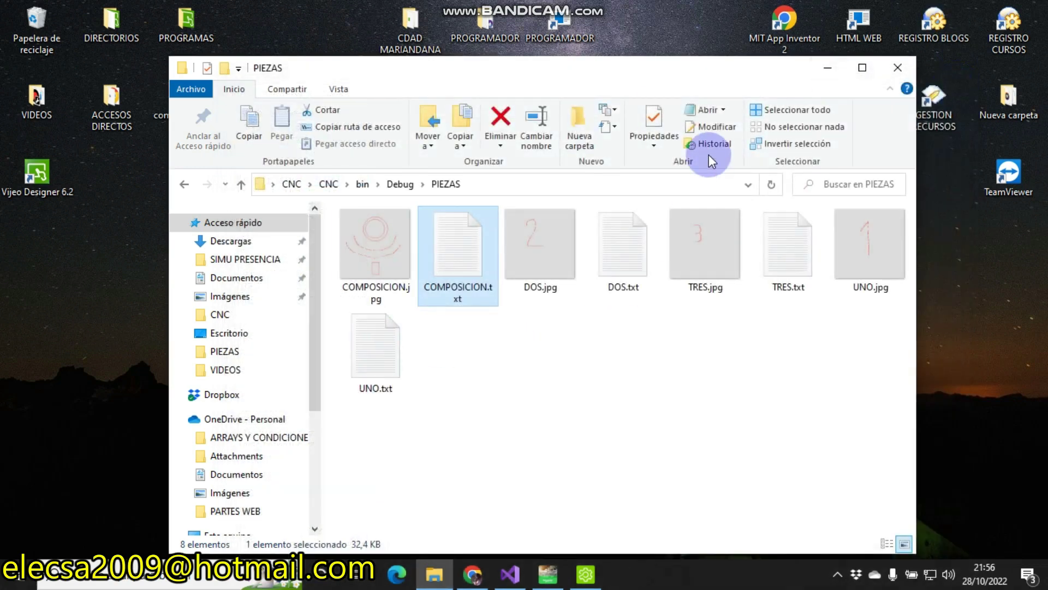
left_click(896, 68)
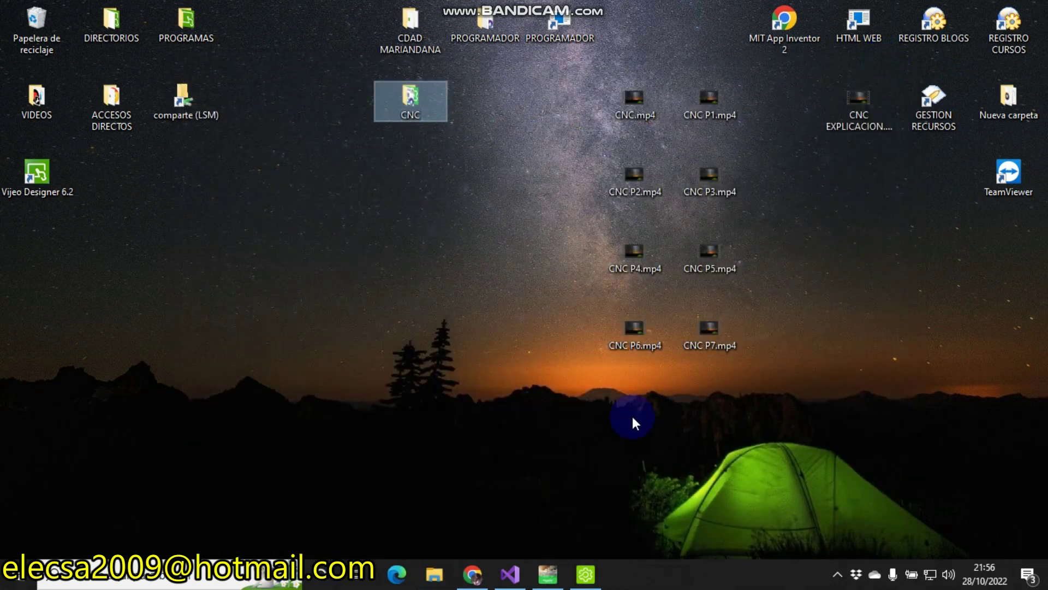
left_click(836, 574)
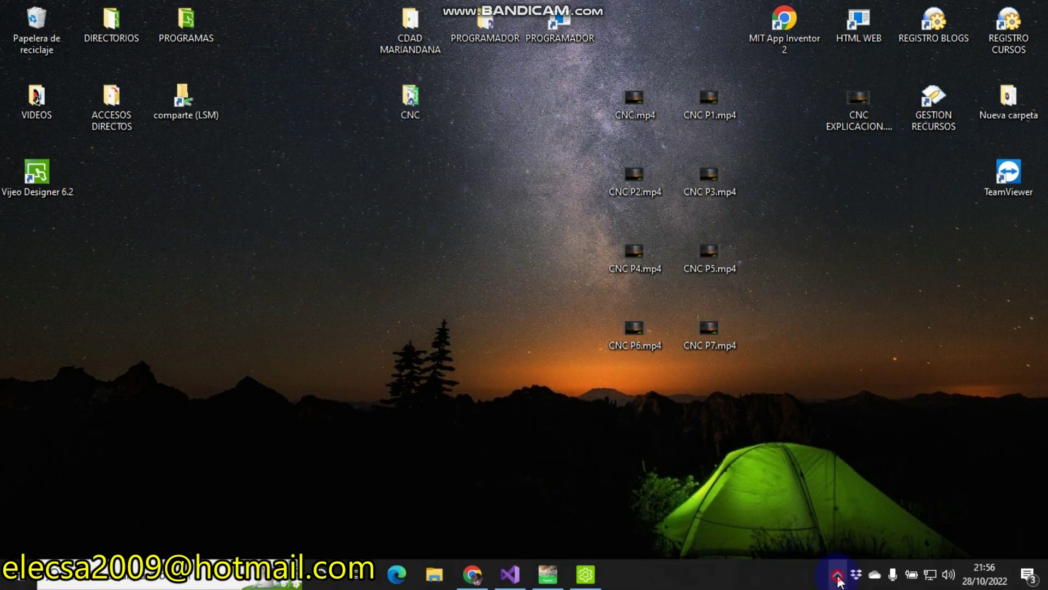
left_click(807, 517)
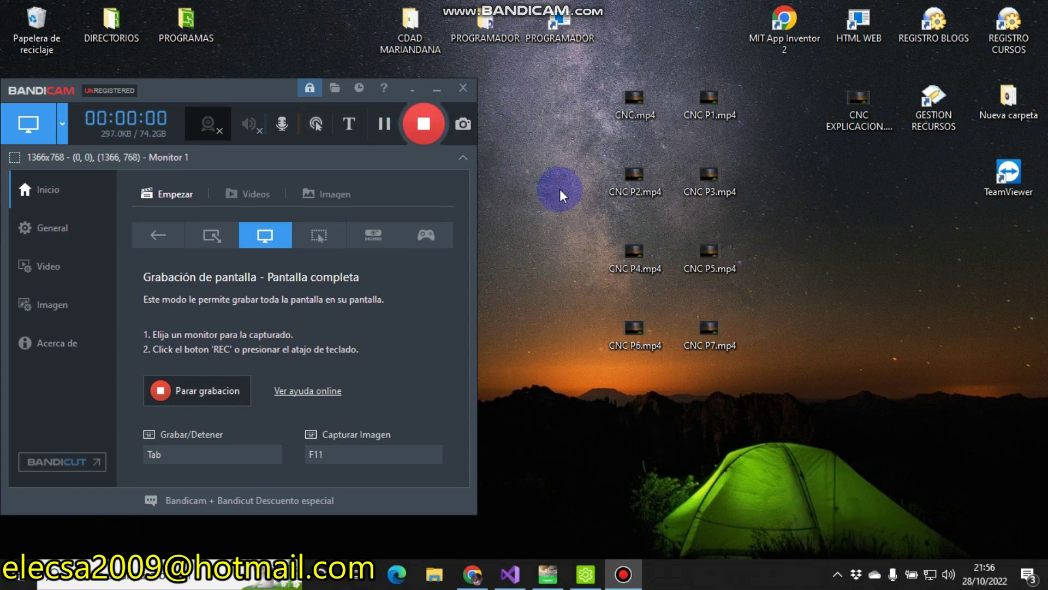
left_click(412, 89)
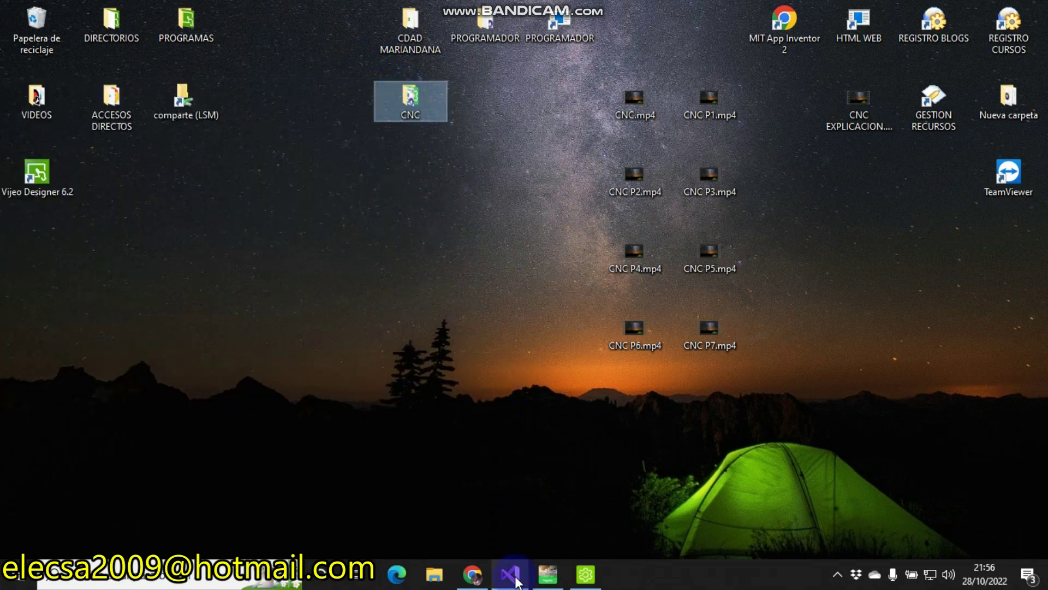
- Switch to Visual Studio, start the CNC project in debug mode and minimize the Visual Studio window
mouse_move(516, 581)
left_click(516, 538)
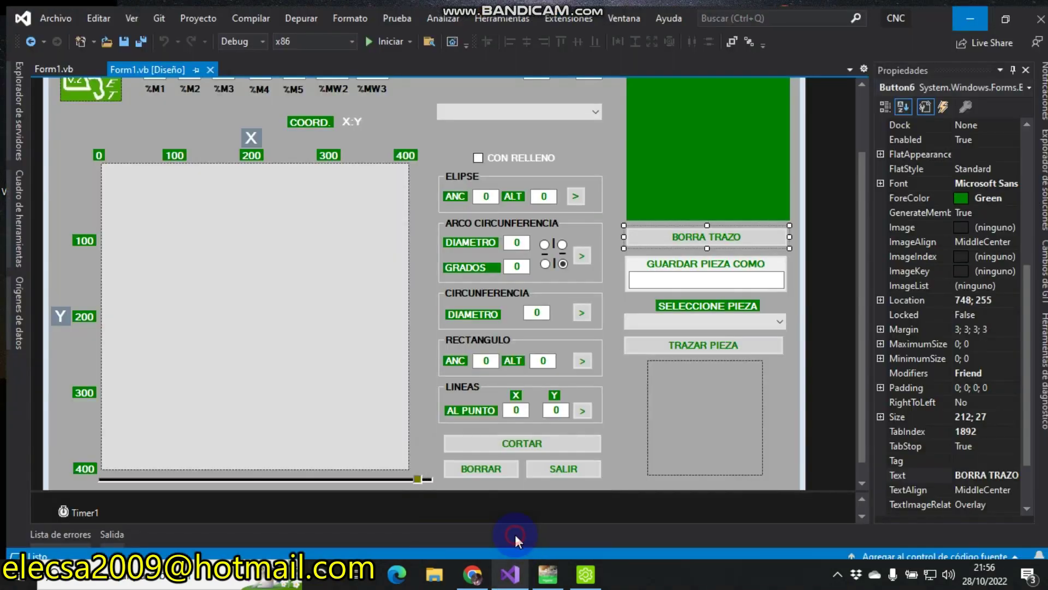
left_click(394, 35)
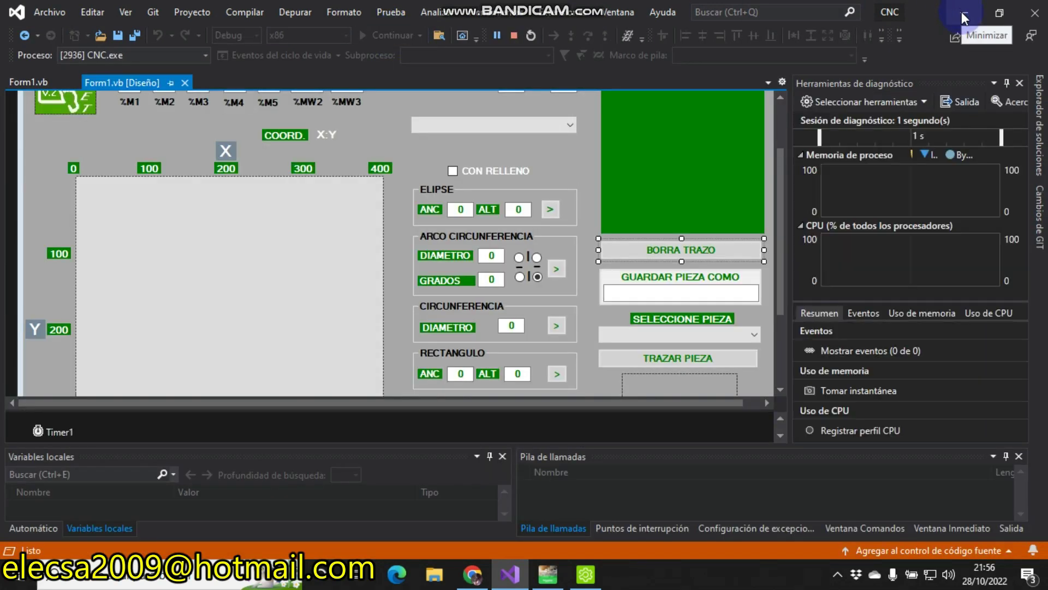
left_click(962, 12)
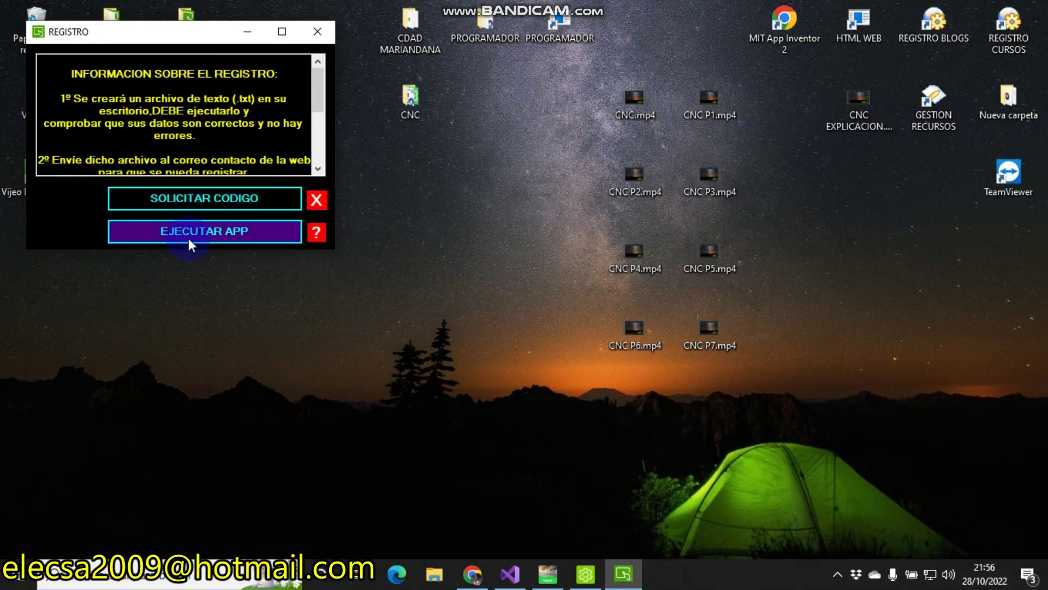